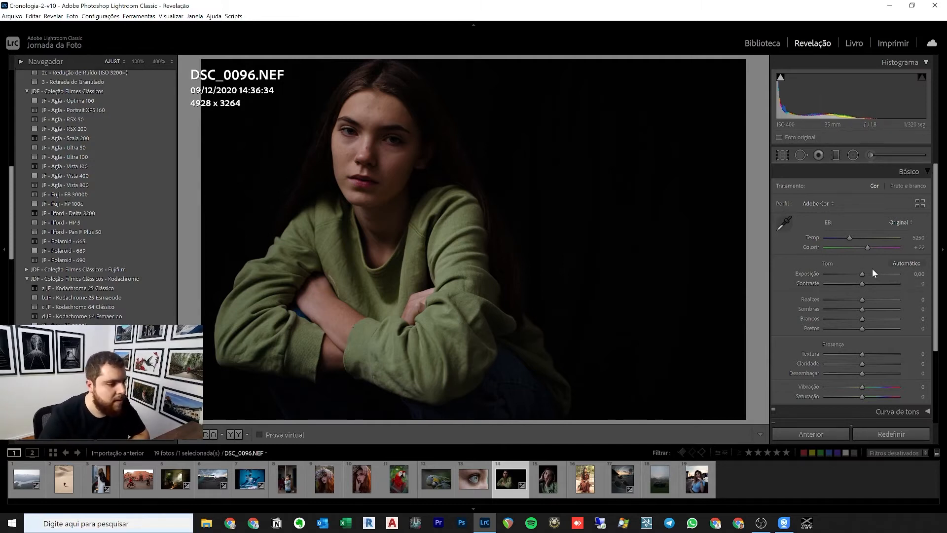
Brighten the portrait by setting its Exposure to +0.71.
{"action": "left_click_drag", "start_coordinate": [864, 273], "coordinate": [871, 273]}
{"action": "double_click", "coordinate": [816, 274]}
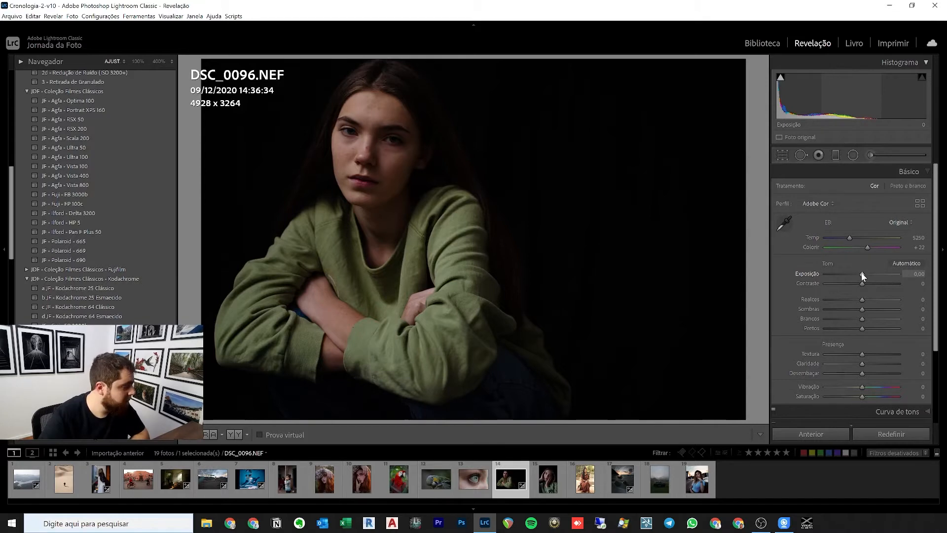
{"action": "left_click_drag", "start_coordinate": [862, 275], "coordinate": [866, 273]}
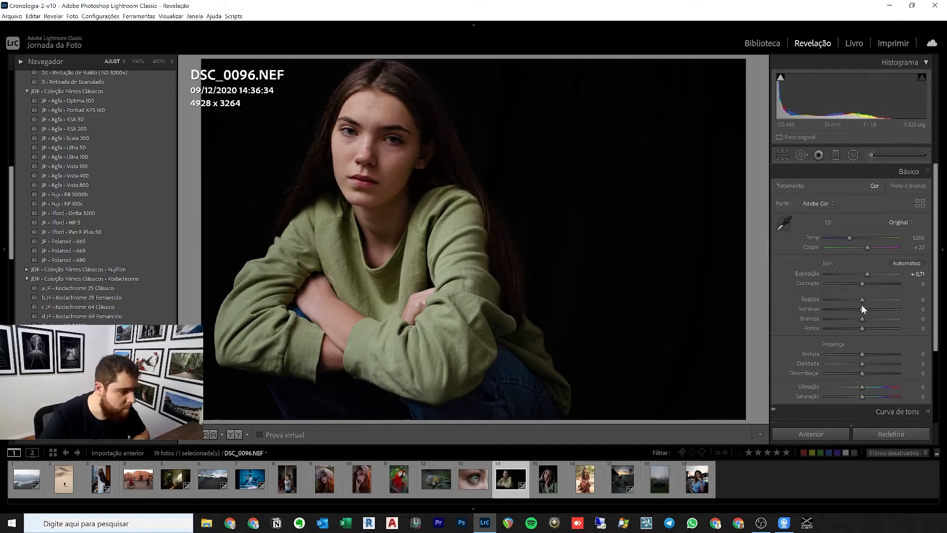
Set the portrait's Shadows to +80 and its Highlights to -24.
{"action": "left_click_drag", "start_coordinate": [863, 309], "coordinate": [898, 309]}
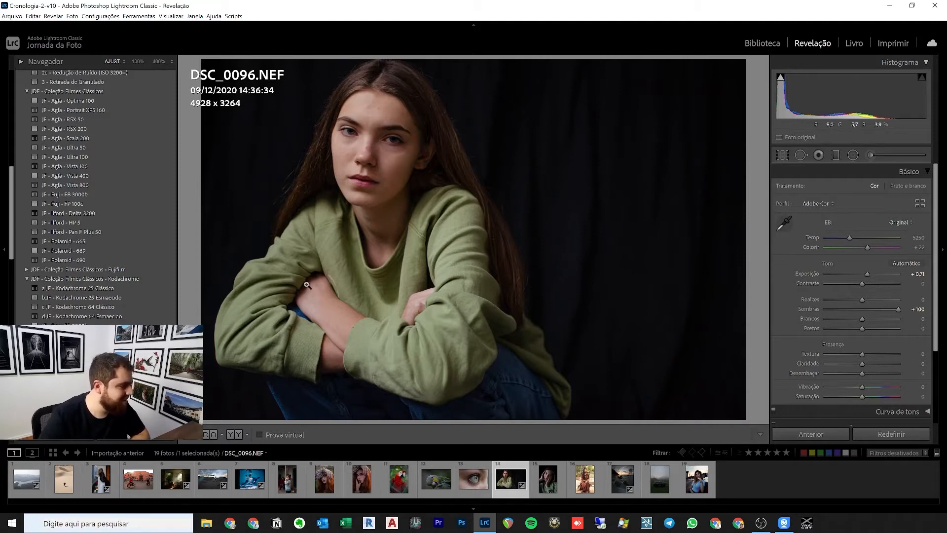
{"action": "double_click", "coordinate": [805, 306]}
{"action": "left_click_drag", "start_coordinate": [863, 308], "coordinate": [887, 310]}
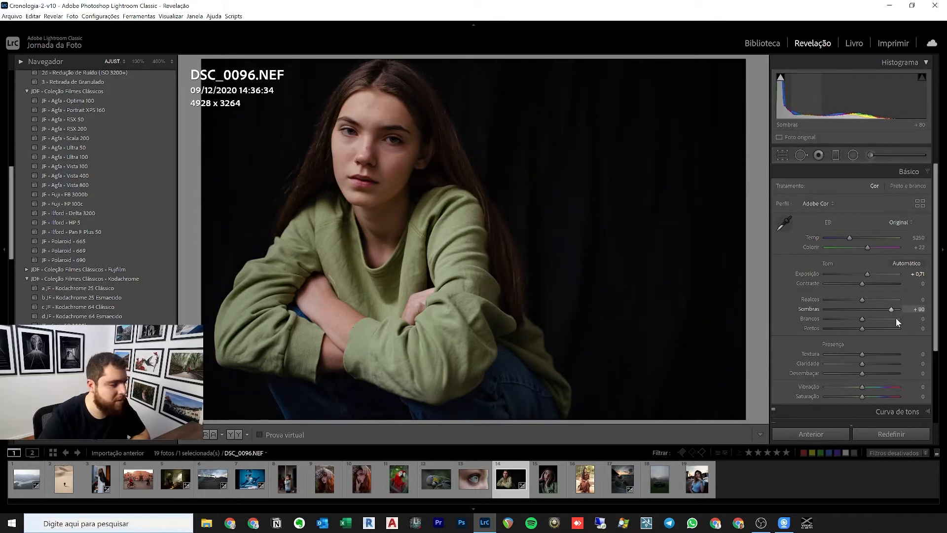
{"action": "left_click_drag", "start_coordinate": [862, 300], "coordinate": [854, 301]}
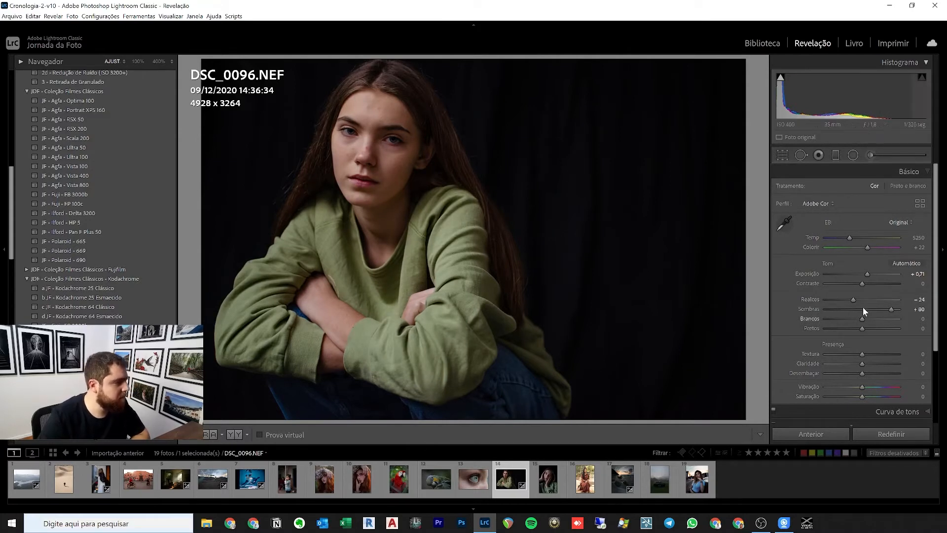
Remove blemishes on the nose and the centre of the forehead with Spot Removal in Heal mode at brush size 30.
{"action": "left_click", "coordinate": [377, 190]}
{"action": "left_click_drag", "start_coordinate": [400, 206], "coordinate": [438, 284]}
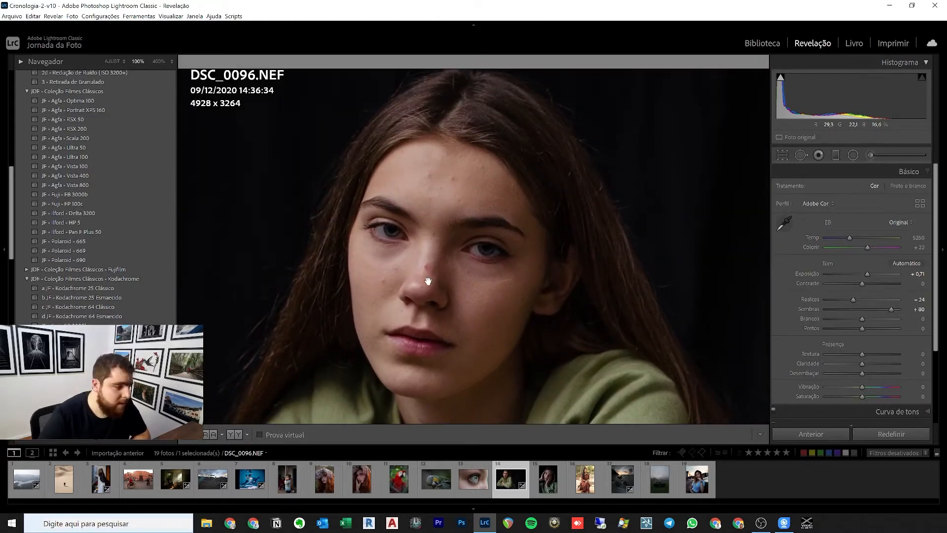
{"action": "left_click_drag", "start_coordinate": [481, 290], "coordinate": [478, 282]}
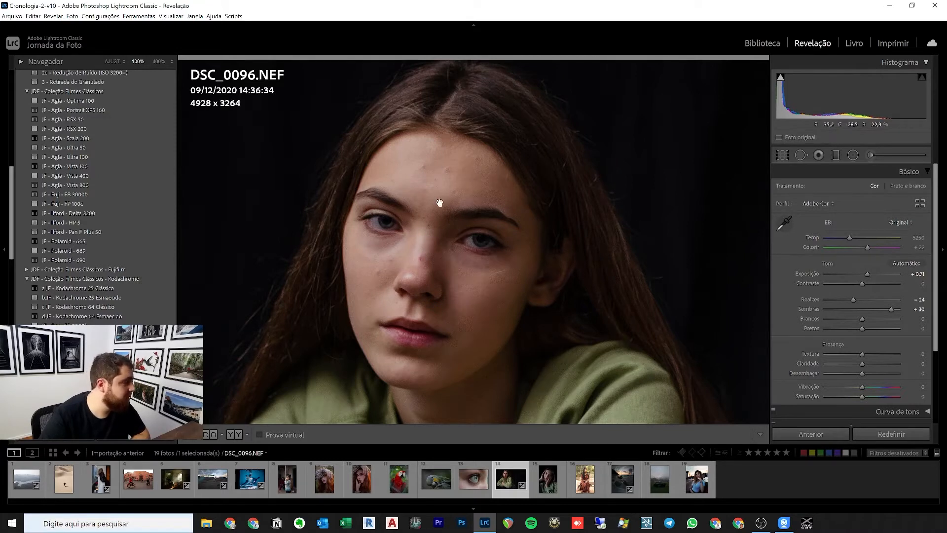
{"action": "left_click", "coordinate": [801, 155]}
{"action": "scroll", "coordinate": [403, 249], "scroll_direction": "down", "scroll_amount": 5}
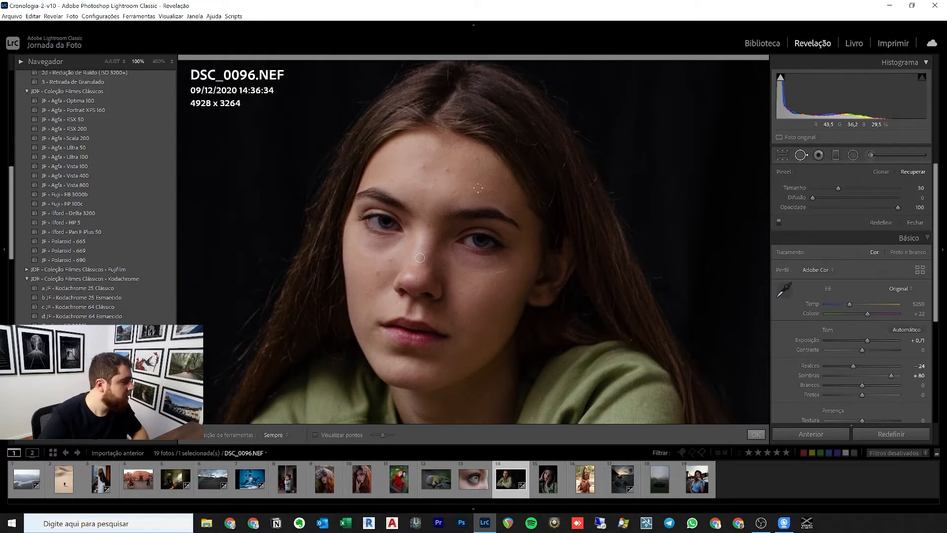
{"action": "left_click", "coordinate": [455, 192]}
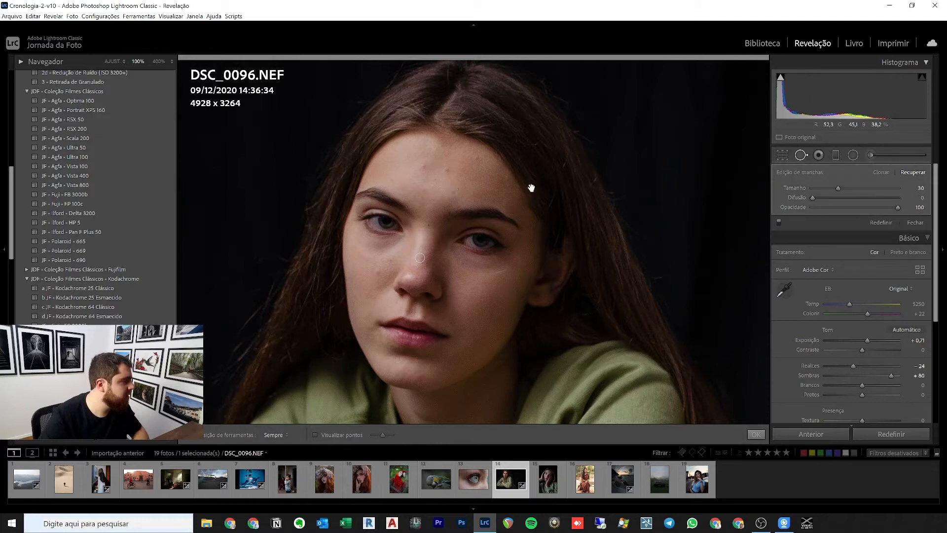
{"action": "left_click", "coordinate": [476, 158]}
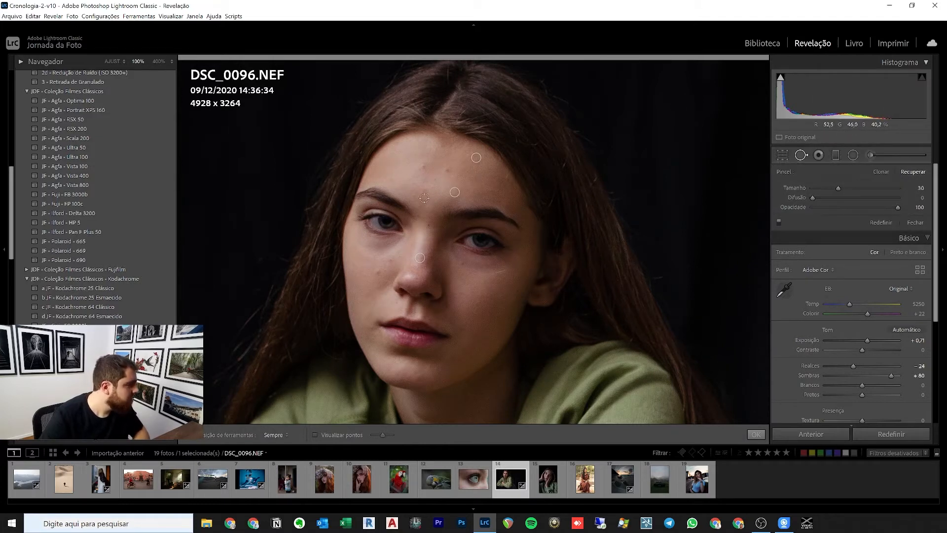
{"action": "left_click", "coordinate": [424, 189]}
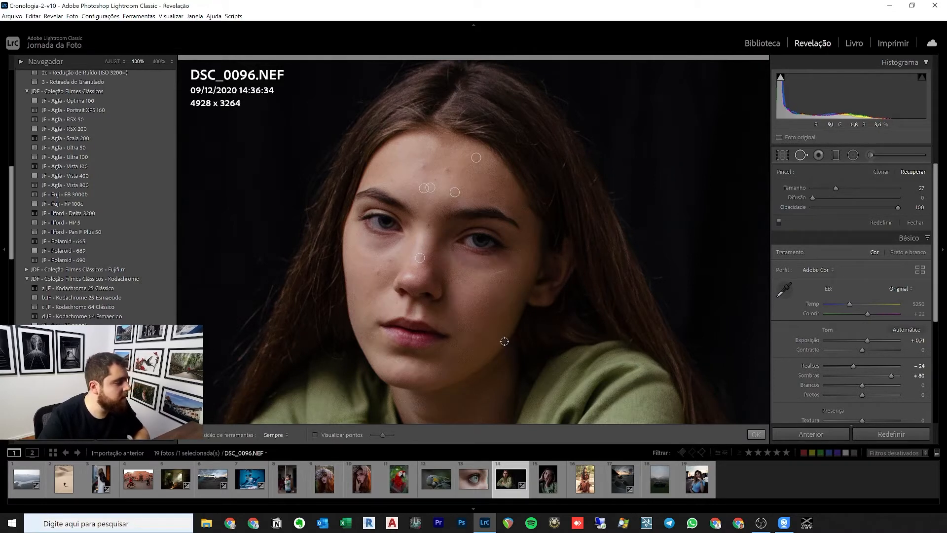
{"action": "key", "text": "q"}
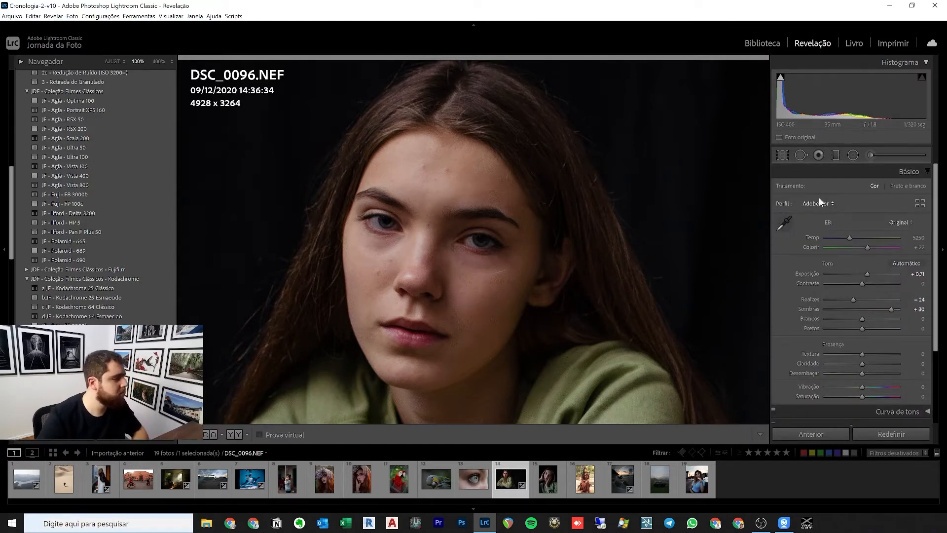
Heal the remaining forehead blemishes above the eyebrows and near the hairline with Spot Removal at size 27.
{"action": "key", "text": "q"}
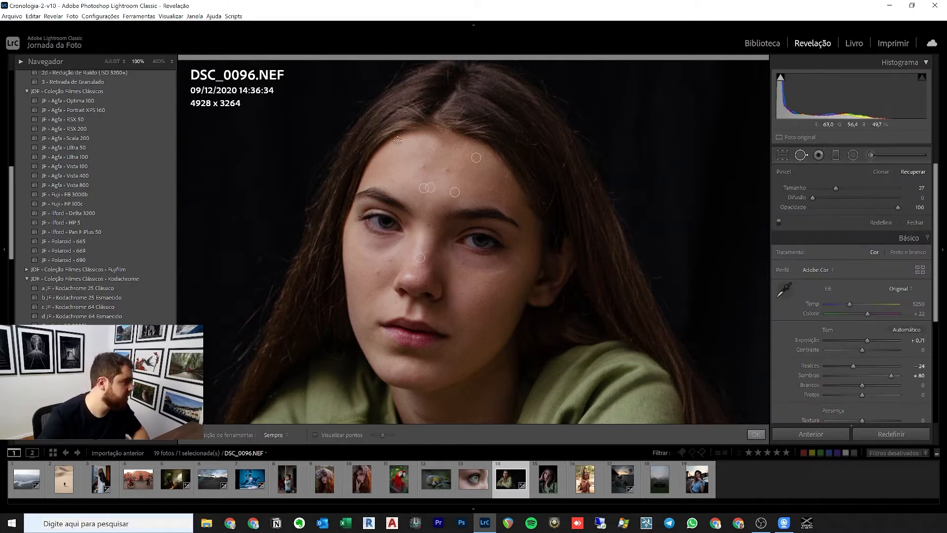
{"action": "left_click", "coordinate": [391, 182]}
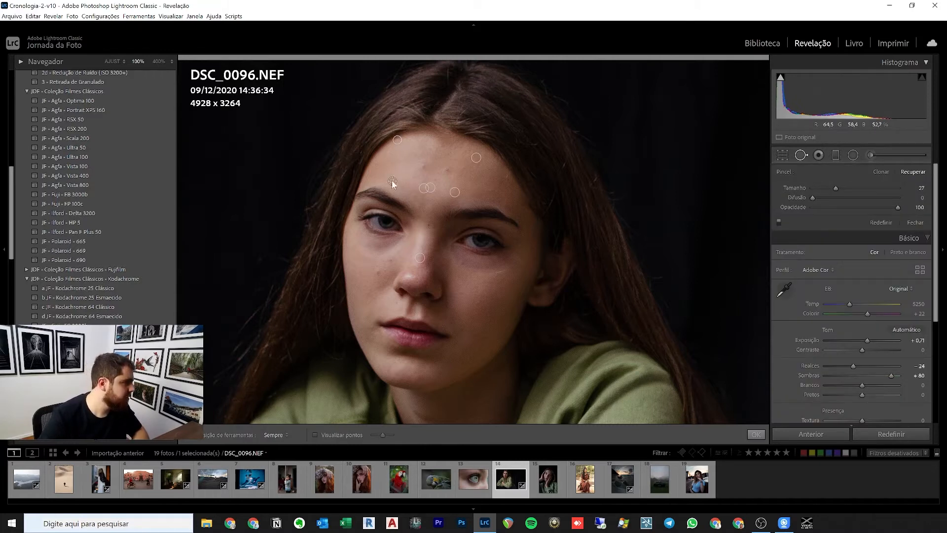
{"action": "left_click", "coordinate": [424, 165]}
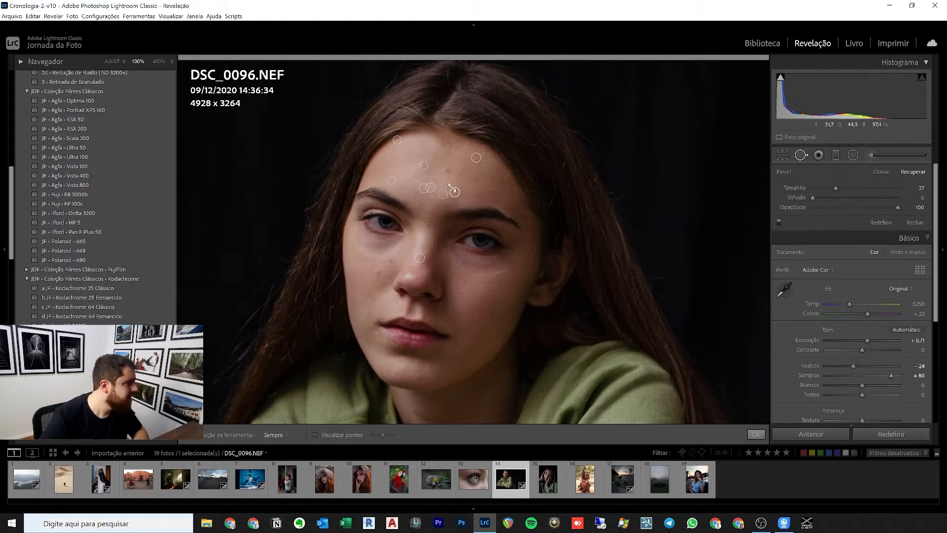
{"action": "key", "text": "q"}
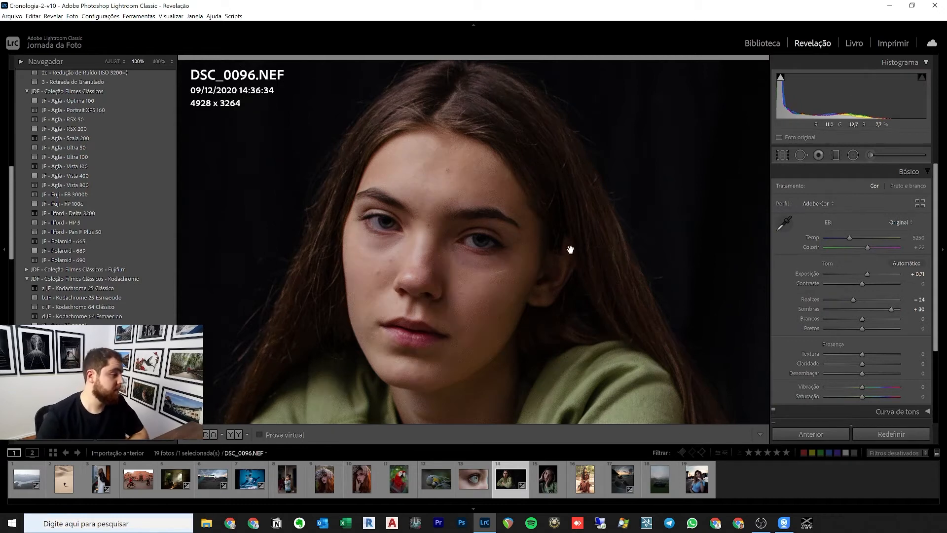
Check the sweater area up close and set the portrait's Whites to +34.
{"action": "key", "text": "Page_Down"}
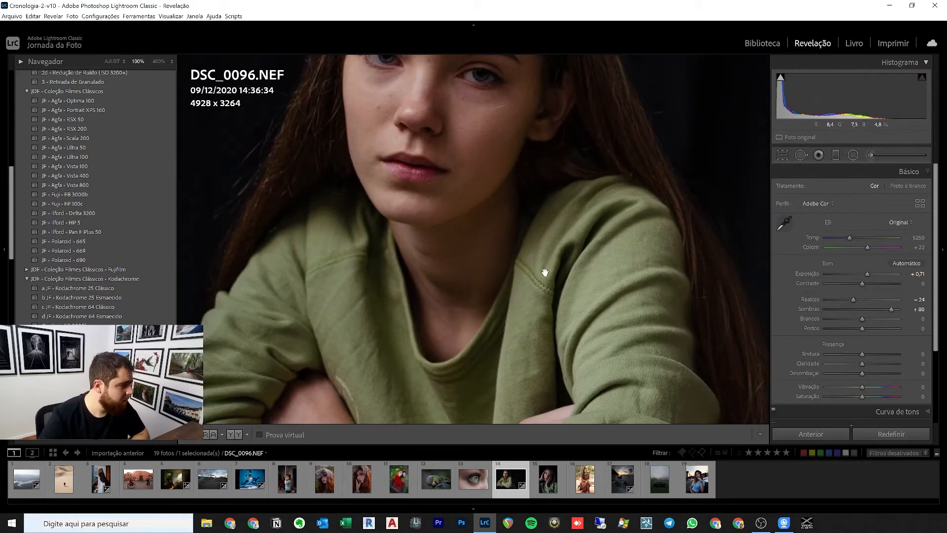
{"action": "left_click", "coordinate": [551, 241]}
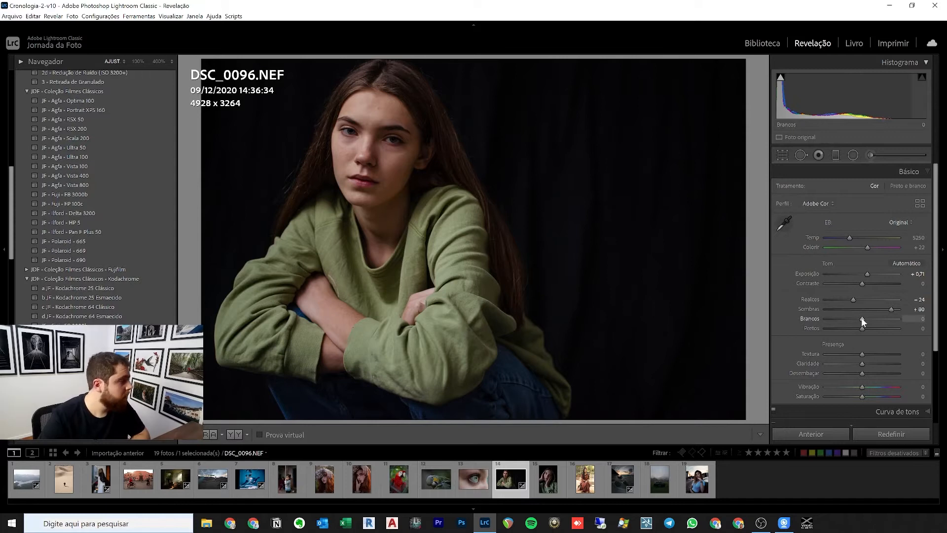
{"action": "left_click_drag", "start_coordinate": [865, 318], "coordinate": [874, 318]}
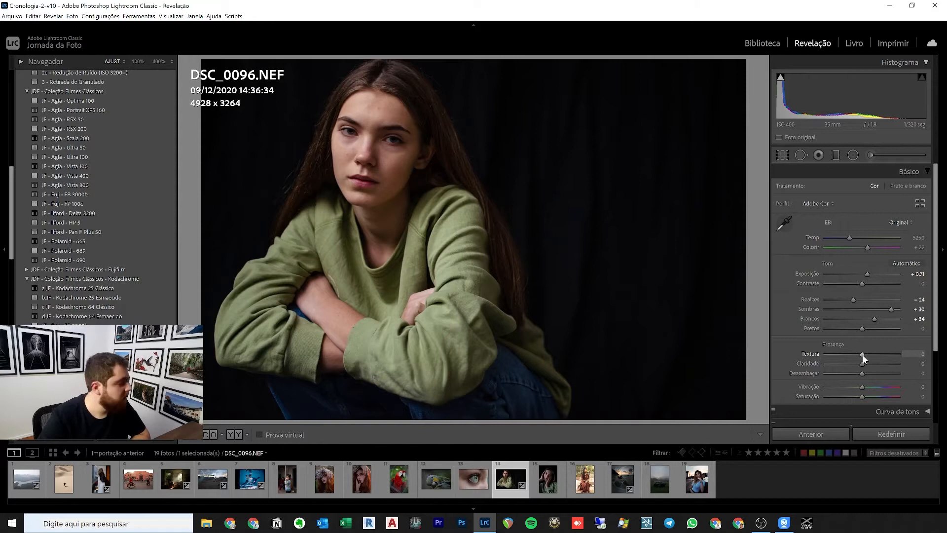
Try Texture at +18 and +100, inspect its effect on the facial skin up close, and reset it.
{"action": "left_click_drag", "start_coordinate": [863, 354], "coordinate": [868, 354]}
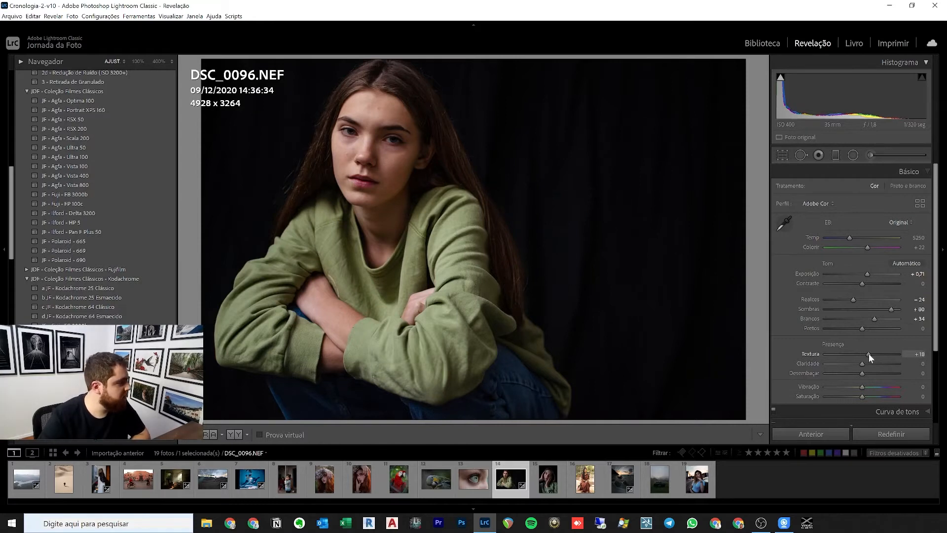
{"action": "double_click", "coordinate": [815, 353]}
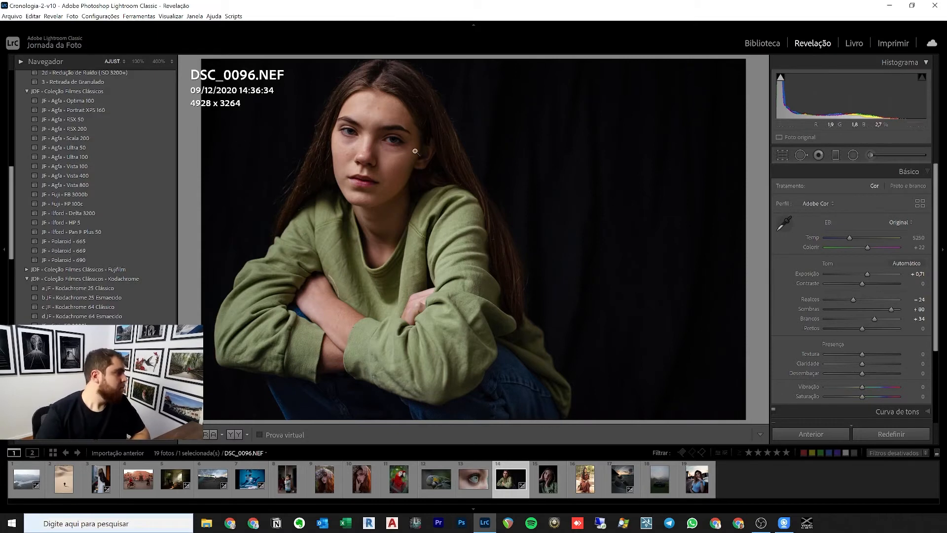
{"action": "left_click_drag", "start_coordinate": [877, 351], "coordinate": [922, 354]}
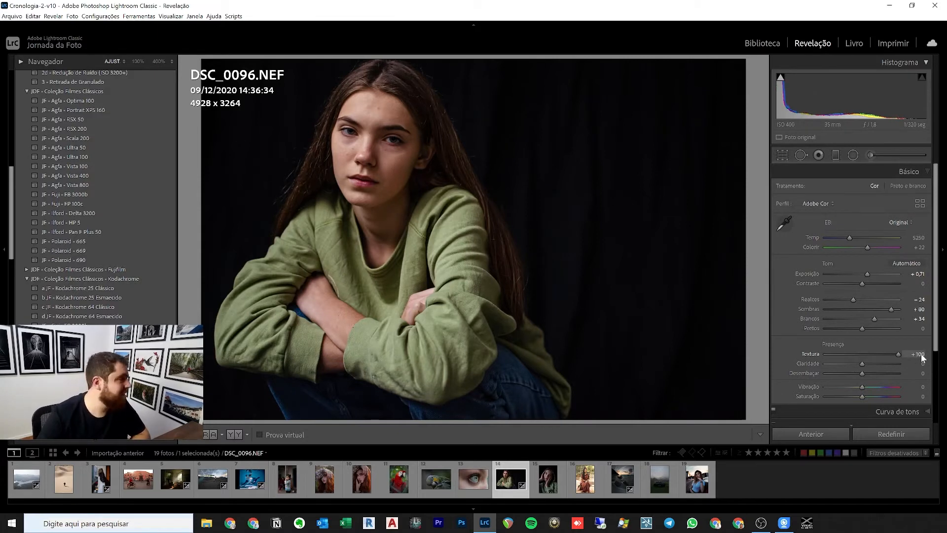
{"action": "left_click", "coordinate": [382, 145]}
{"action": "left_click", "coordinate": [403, 170]}
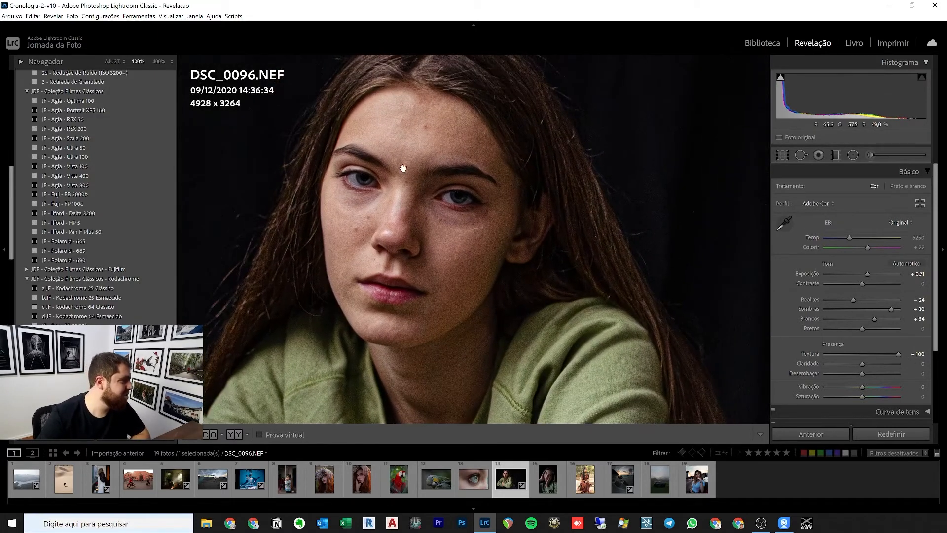
{"action": "double_click", "coordinate": [814, 353]}
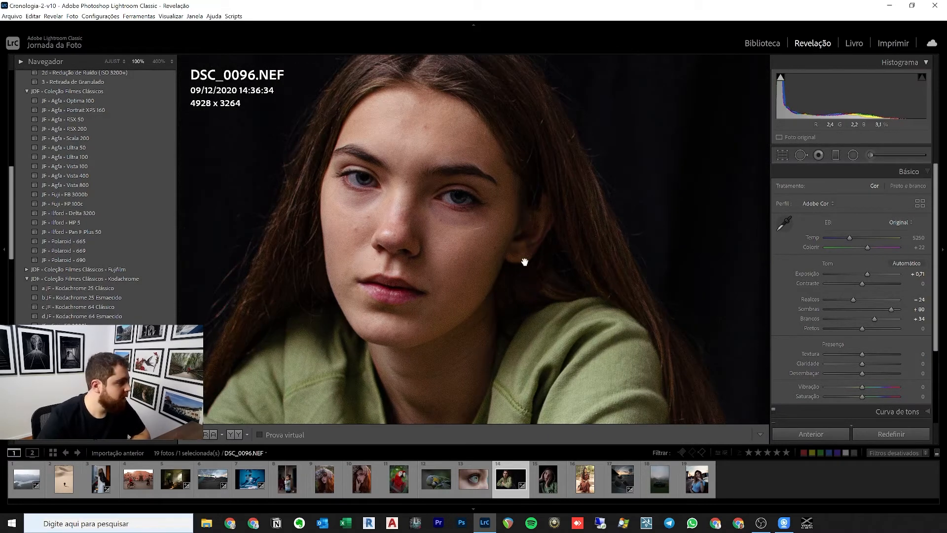
{"action": "left_click", "coordinate": [355, 131]}
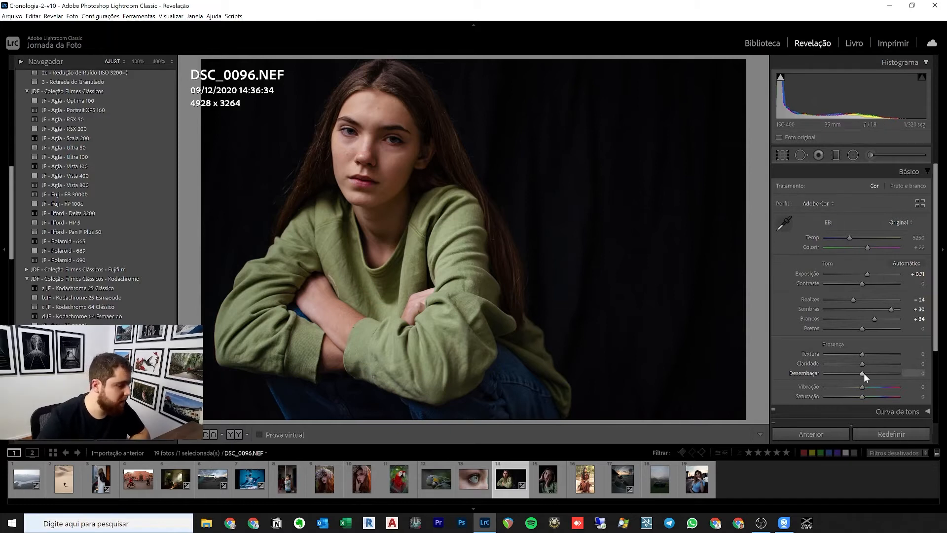
Set the portrait's Dehaze to +10.
{"action": "left_click_drag", "start_coordinate": [864, 375], "coordinate": [869, 376]}
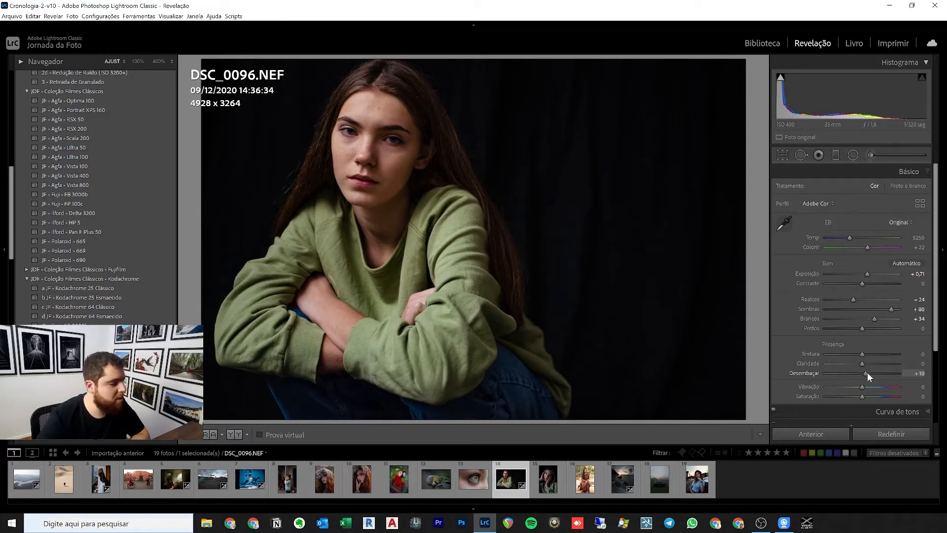
Darken the tone curve's shadows with the targeted adjustment tool, using a point at input 25 and output 21.
{"action": "scroll", "coordinate": [886, 312], "scroll_direction": "down", "scroll_amount": 3}
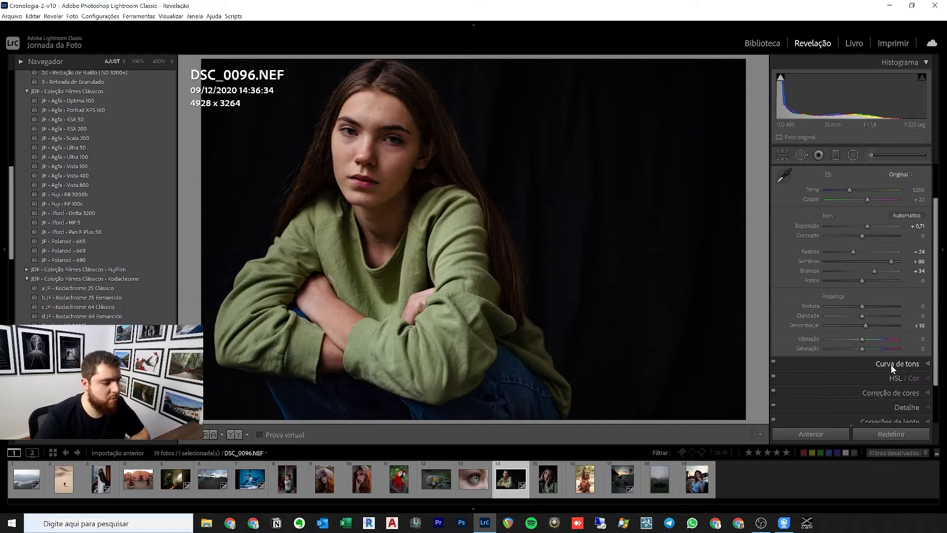
{"action": "left_click", "coordinate": [891, 364]}
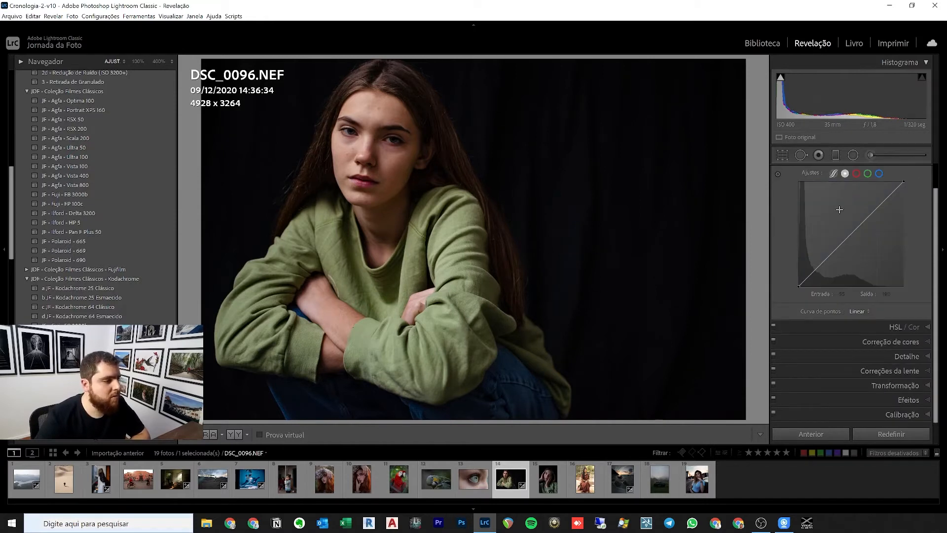
{"action": "scroll", "coordinate": [813, 223], "scroll_direction": "up", "scroll_amount": 1}
{"action": "left_click", "coordinate": [779, 181]}
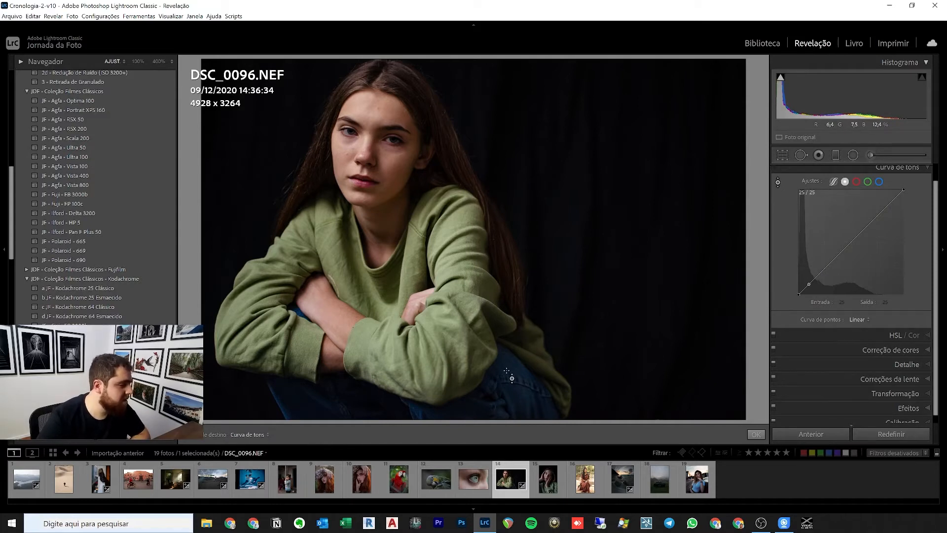
{"action": "left_click_drag", "start_coordinate": [809, 284], "coordinate": [808, 285]}
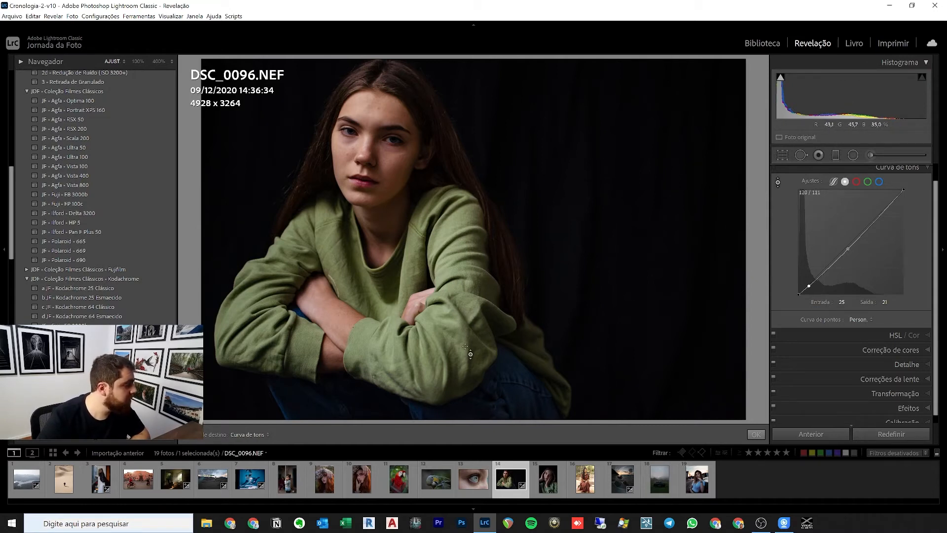
Lift the tone curve's midtones from the sweater's tone, setting the point to input 113 and output 120.
{"action": "key", "text": "Up"}
{"action": "key", "text": "Up"}
{"action": "key", "text": "Up"}
{"action": "key", "text": "Up"}
{"action": "key", "text": "Up"}
{"action": "key", "text": "Up"}
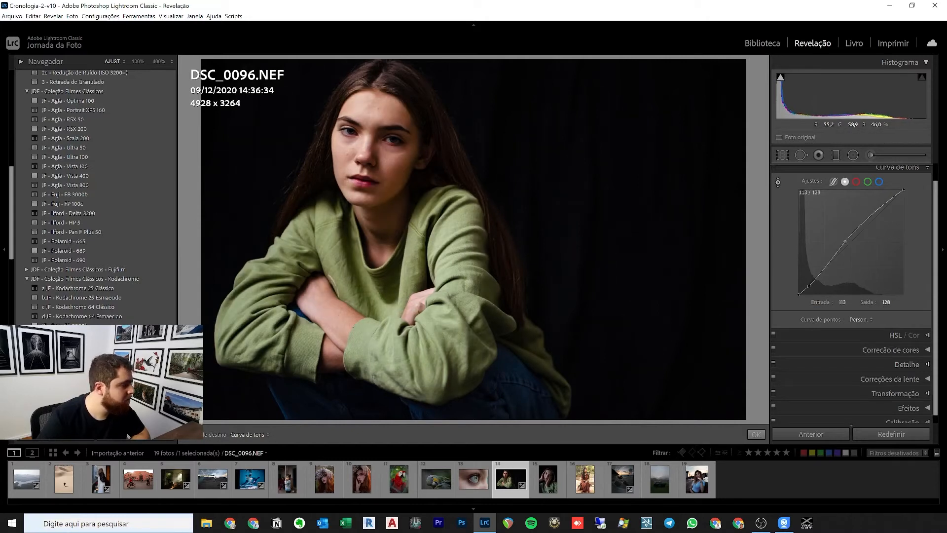
{"action": "key", "text": "Up"}
{"action": "key", "text": "Up"}
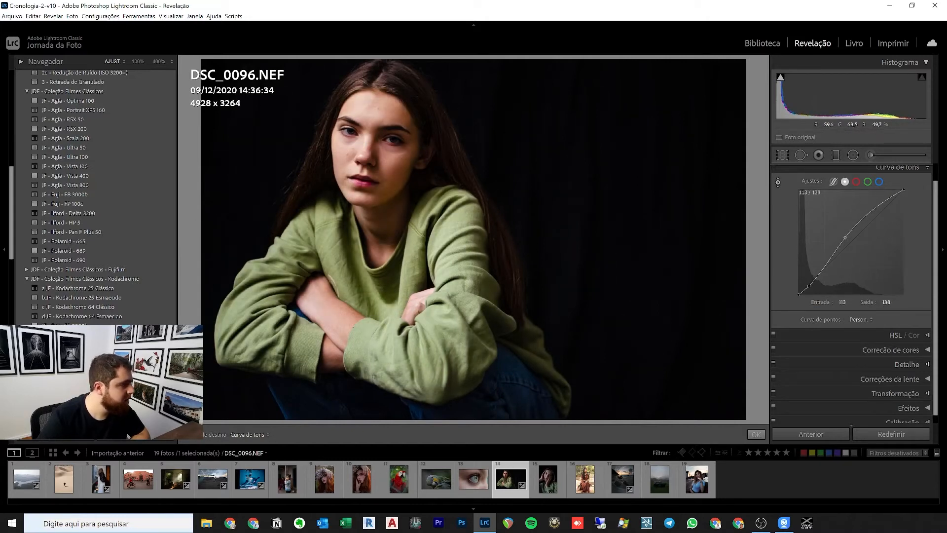
{"action": "key", "text": "Down"}
{"action": "key", "text": "Down"}
{"action": "key", "text": "Down"}
{"action": "key", "text": "Down"}
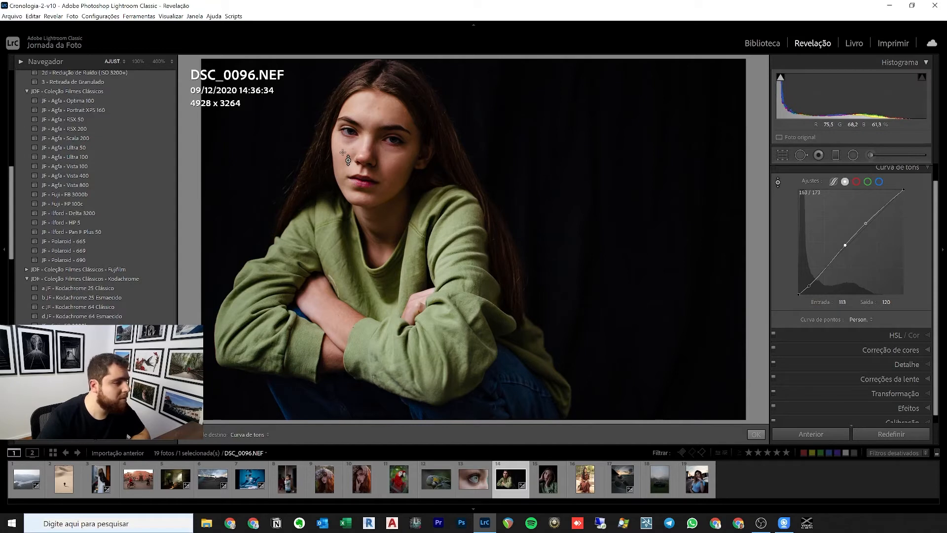
Add a highlight point from the cheek at input 163, output 172, and move the midtone point to input 114, output 127.
{"action": "mouse_move", "coordinate": [348, 160]}
{"action": "left_mouse_down"}
{"action": "mouse_move", "coordinate": [348, 176]}
{"action": "mouse_move", "coordinate": [347, 162]}
{"action": "left_mouse_up"}
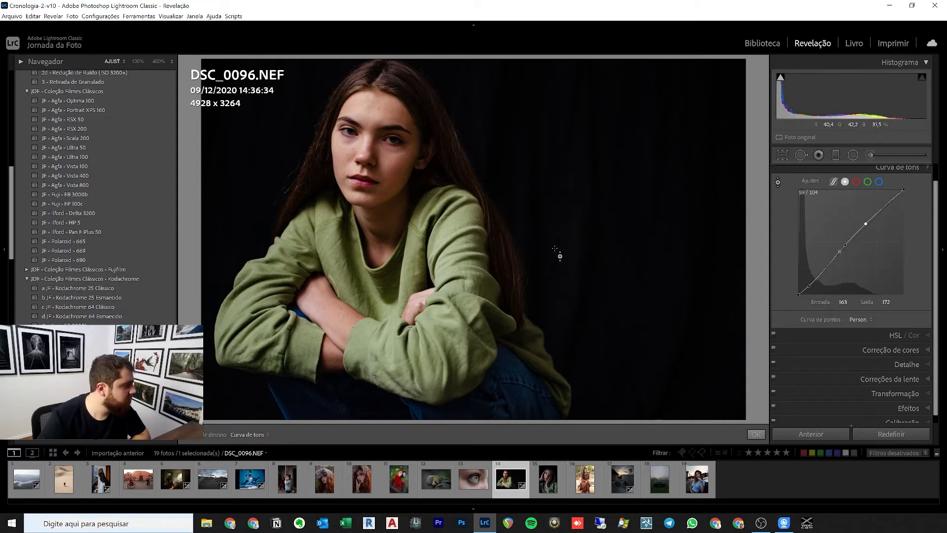
{"action": "left_click", "coordinate": [844, 244]}
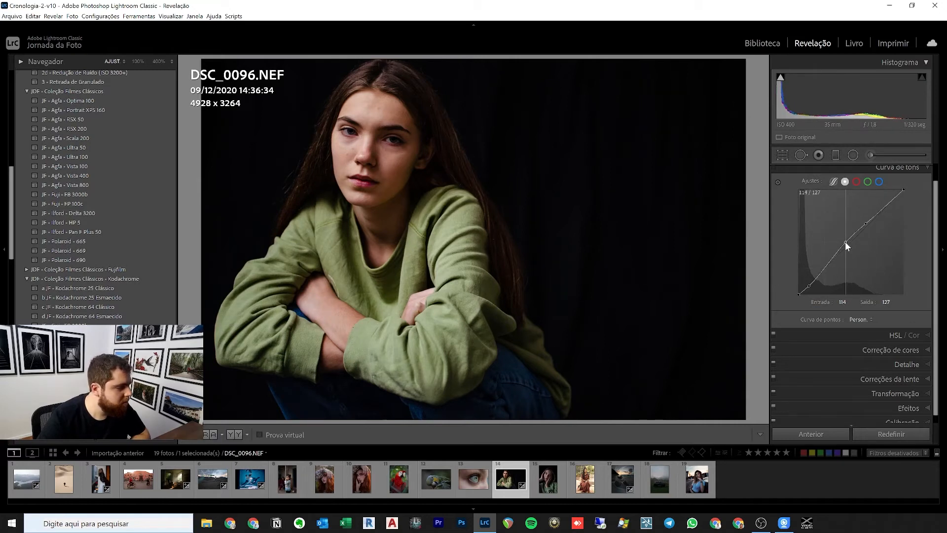
Lower the tone curve's midtone point to input 114, output 120.
{"action": "left_click_drag", "start_coordinate": [844, 243], "coordinate": [845, 244]}
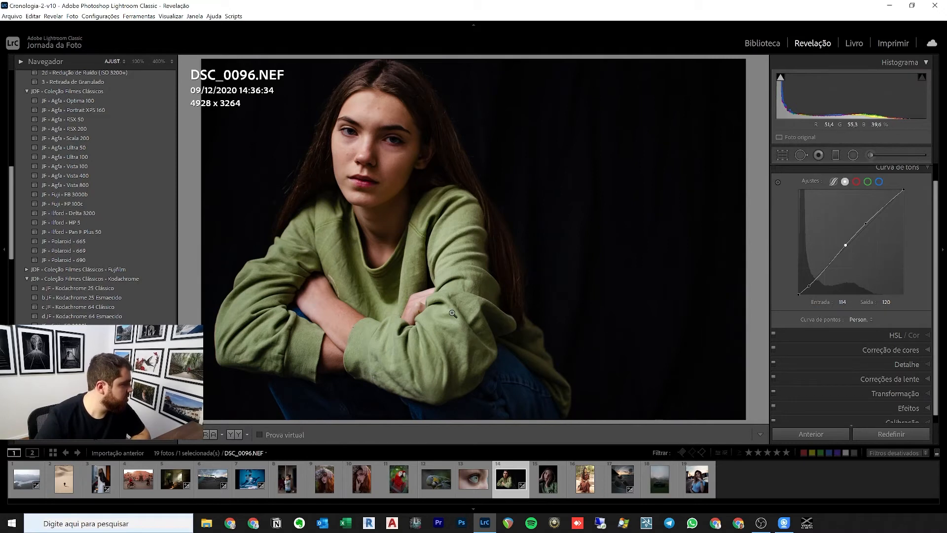
Set the orange saturation to +8 in the HSL adjustments.
{"action": "left_click", "coordinate": [895, 335]}
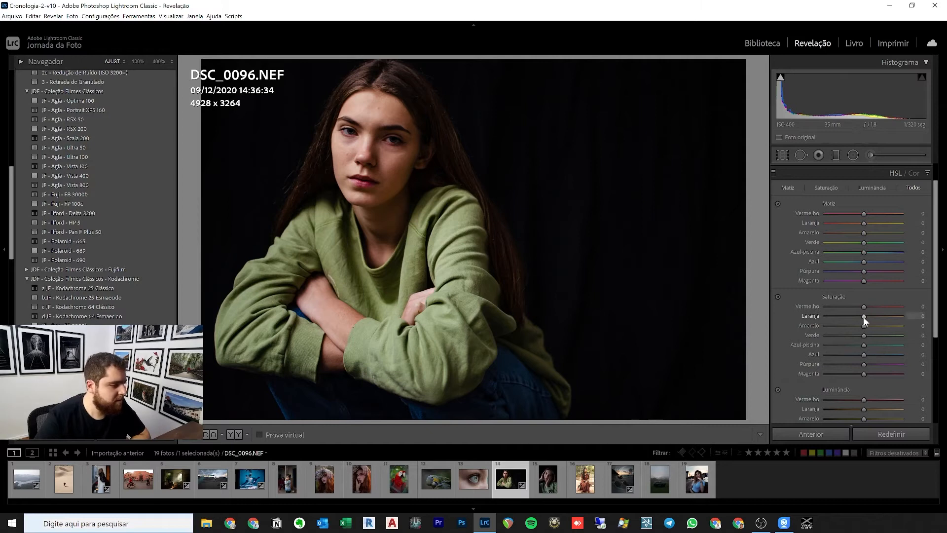
{"action": "left_click_drag", "start_coordinate": [863, 316], "coordinate": [890, 314]}
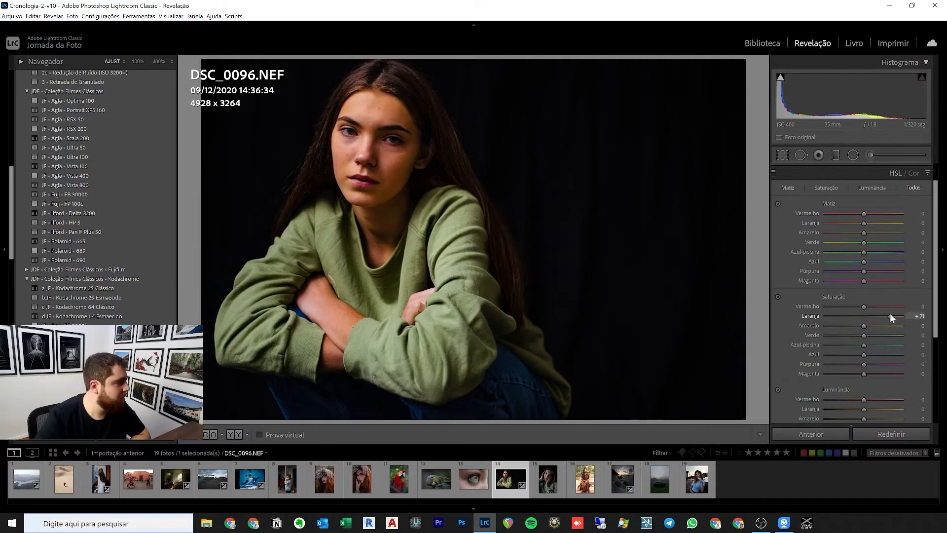
{"action": "double_click", "coordinate": [809, 314]}
{"action": "left_click_drag", "start_coordinate": [864, 314], "coordinate": [867, 316]}
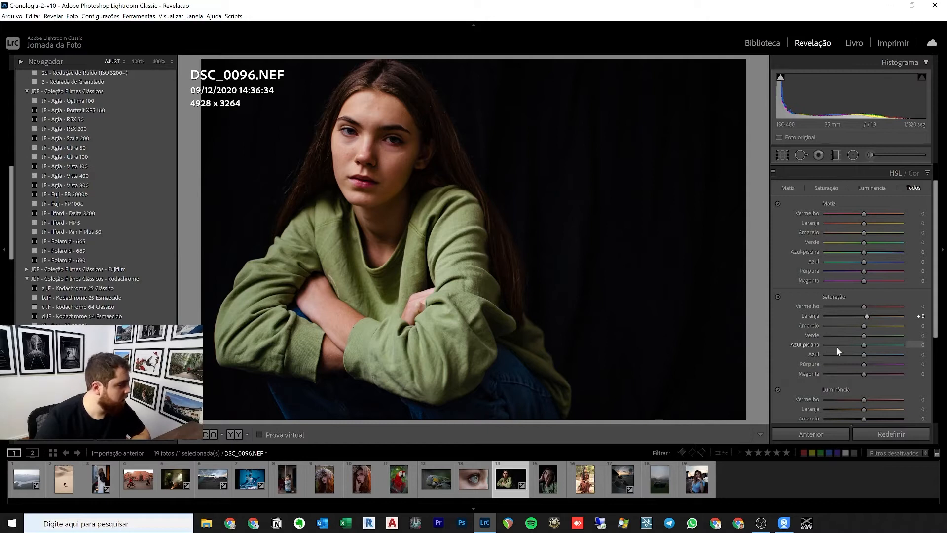
Reduce the green saturation to -20 to mute the sweater's color.
{"action": "scroll", "coordinate": [836, 322], "scroll_direction": "down", "scroll_amount": 1}
{"action": "left_click_drag", "start_coordinate": [863, 302], "coordinate": [856, 303]}
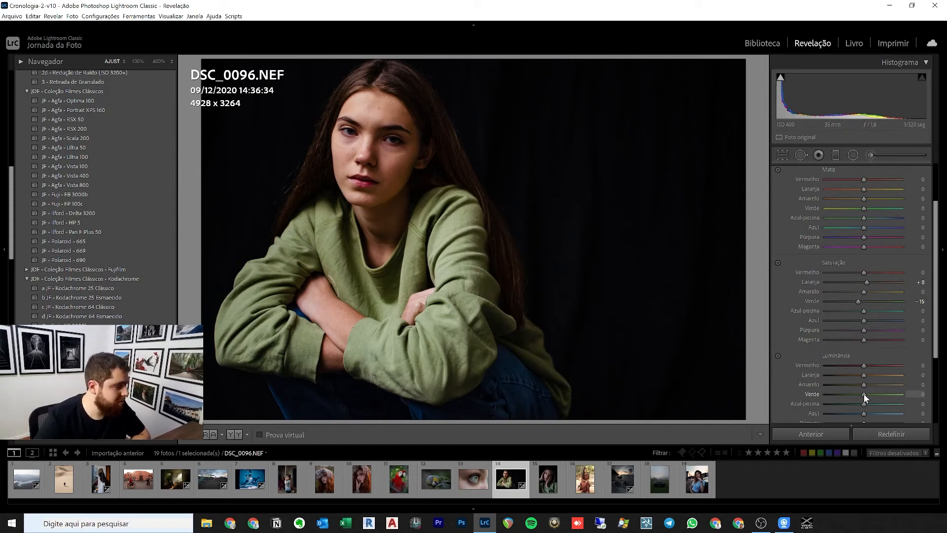
{"action": "mouse_move", "coordinate": [857, 394]}
{"action": "left_mouse_down"}
{"action": "mouse_move", "coordinate": [846, 392]}
{"action": "mouse_move", "coordinate": [864, 392]}
{"action": "left_mouse_up"}
{"action": "scroll", "coordinate": [864, 392], "scroll_direction": "up", "scroll_amount": 3}
{"action": "left_click", "coordinate": [854, 365]}
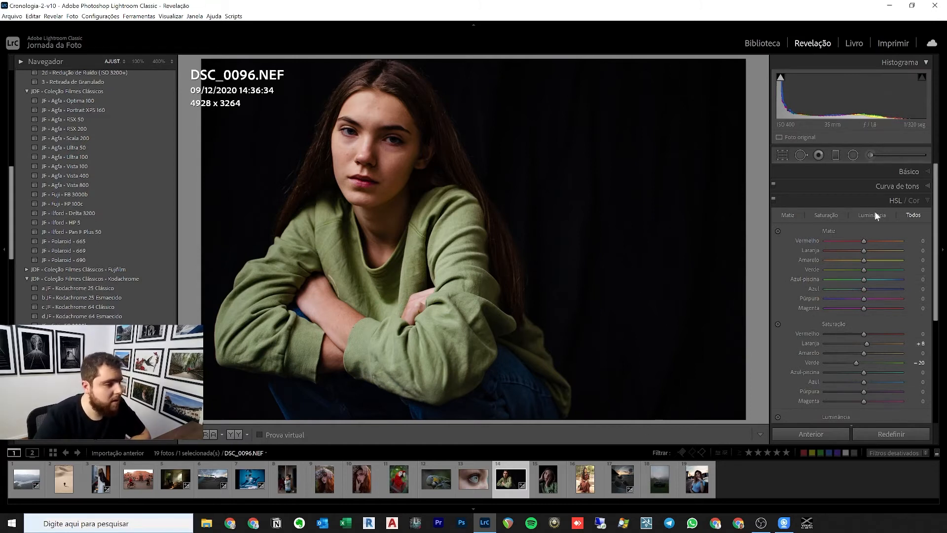
Lower the shadows of the red channel's tone curve, anchoring the midtones and setting a point at input 77, output 72.
{"action": "left_click", "coordinate": [898, 187]}
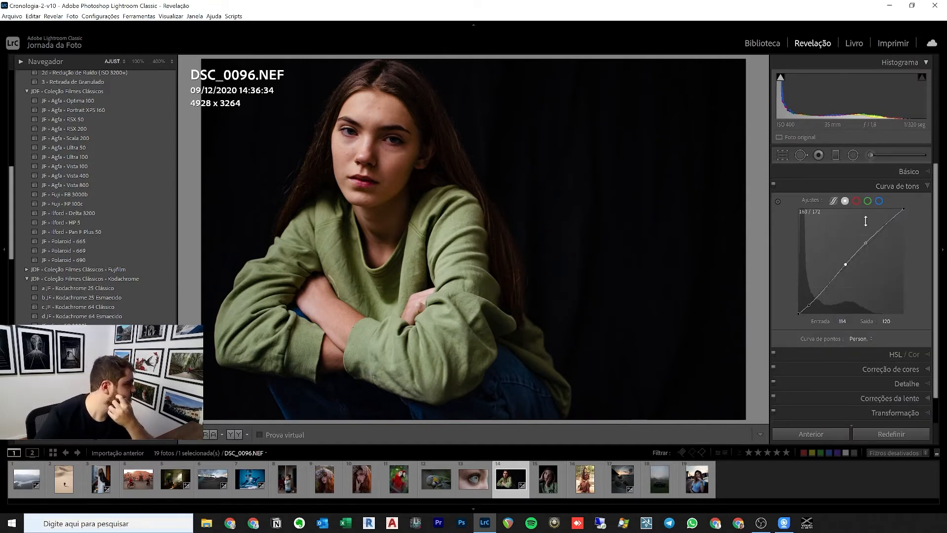
{"action": "left_click", "coordinate": [857, 201]}
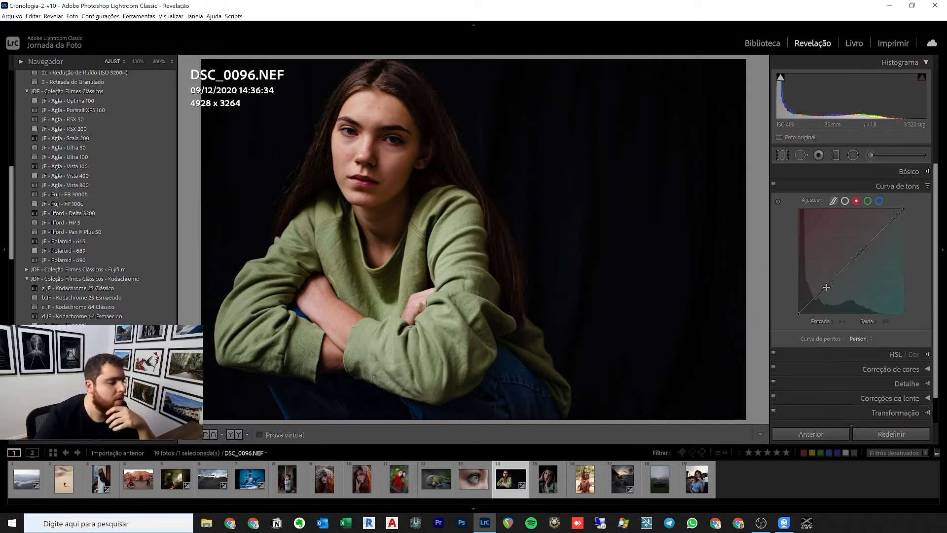
{"action": "left_click_drag", "start_coordinate": [824, 286], "coordinate": [820, 295]}
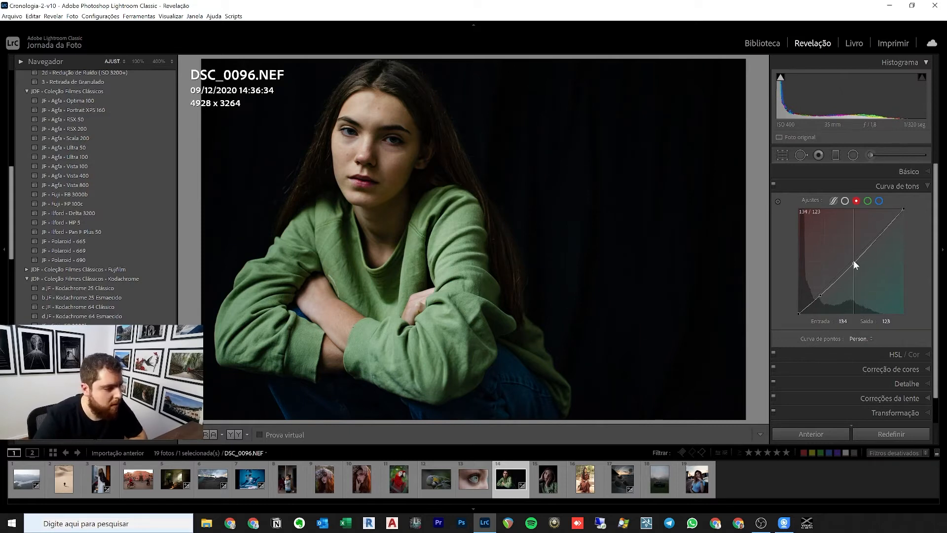
{"action": "left_click_drag", "start_coordinate": [853, 262], "coordinate": [851, 260]}
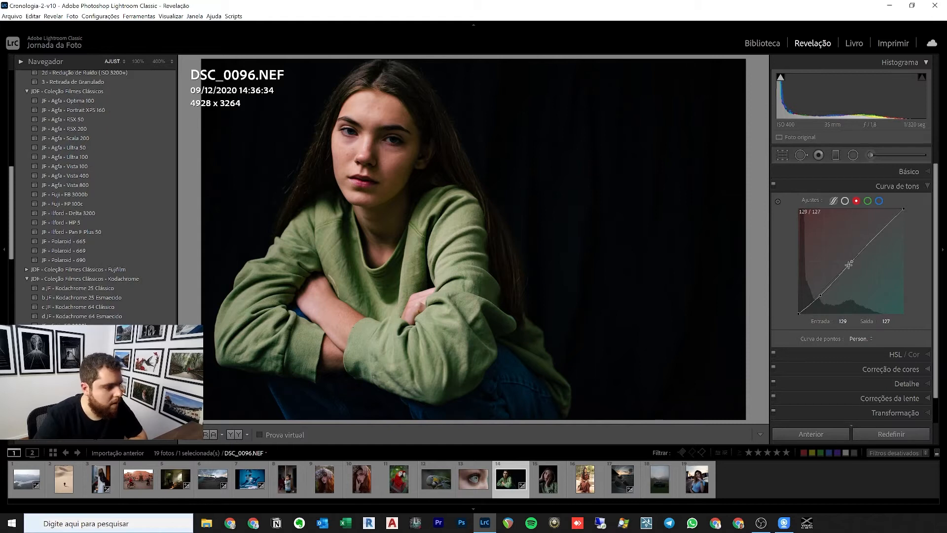
{"action": "mouse_move", "coordinate": [820, 295]}
{"action": "left_mouse_down"}
{"action": "mouse_move", "coordinate": [812, 304]}
{"action": "mouse_move", "coordinate": [830, 283]}
{"action": "left_mouse_up"}
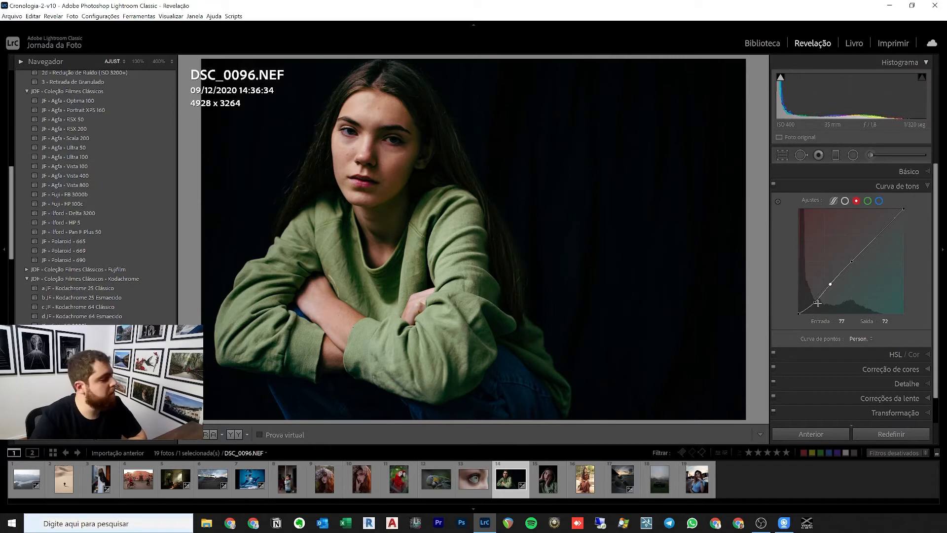
Compare the portrait with and without the tone curve adjustments.
{"action": "left_click", "coordinate": [774, 185]}
{"action": "left_click", "coordinate": [775, 185]}
{"action": "left_click", "coordinate": [774, 184]}
{"action": "left_click", "coordinate": [775, 185]}
{"action": "left_click", "coordinate": [774, 185]}
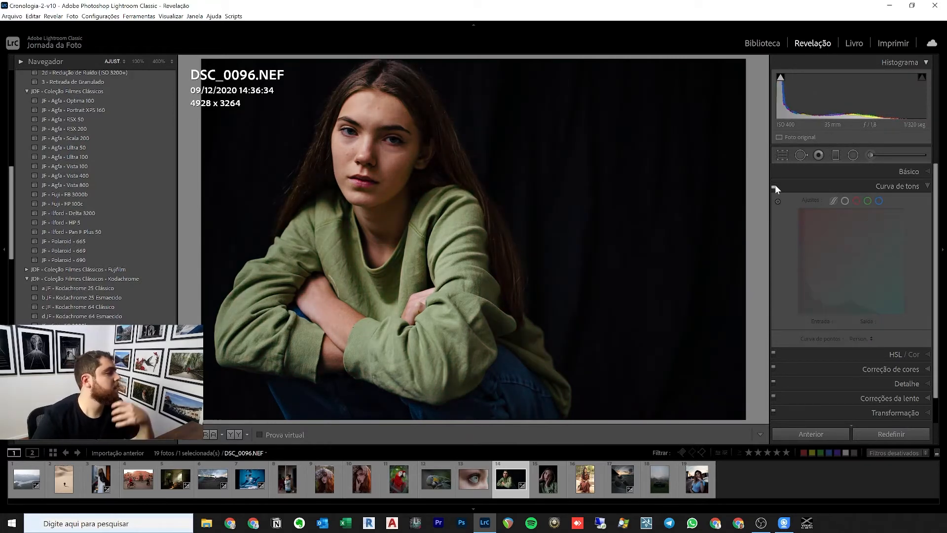
{"action": "left_click", "coordinate": [774, 184]}
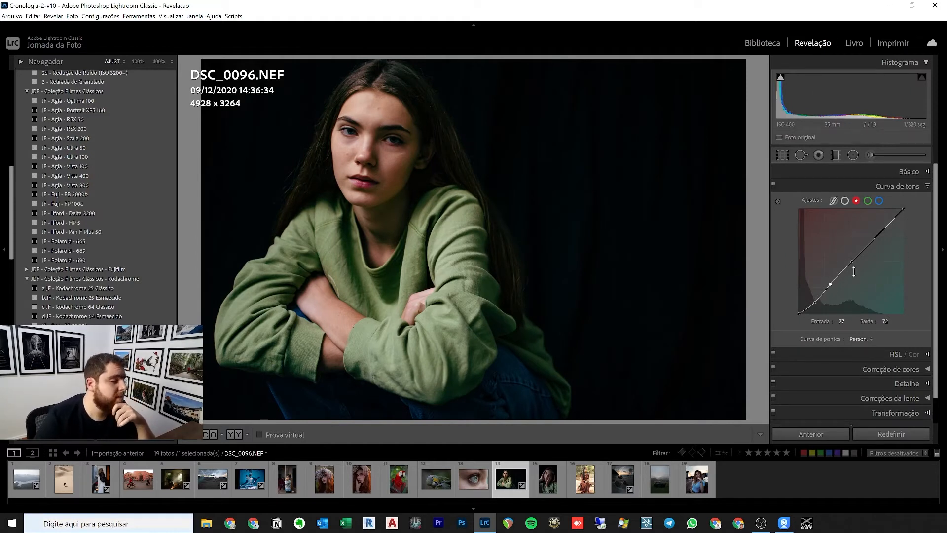
With the tone curve switched off, tint the shadows blue in color grading using hue 215 and saturation 26.
{"action": "scroll", "coordinate": [868, 320], "scroll_direction": "down", "scroll_amount": 1}
{"action": "left_click", "coordinate": [895, 354]}
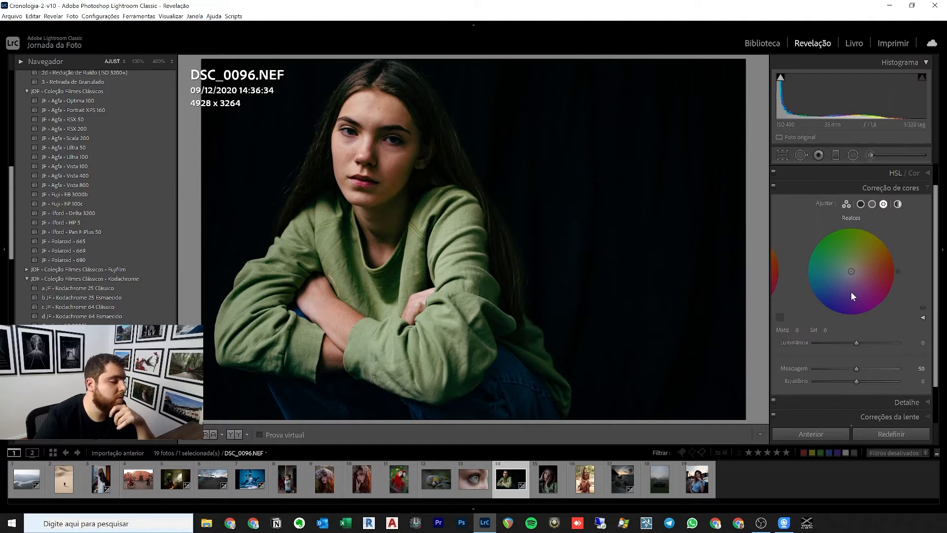
{"action": "left_click", "coordinate": [771, 168]}
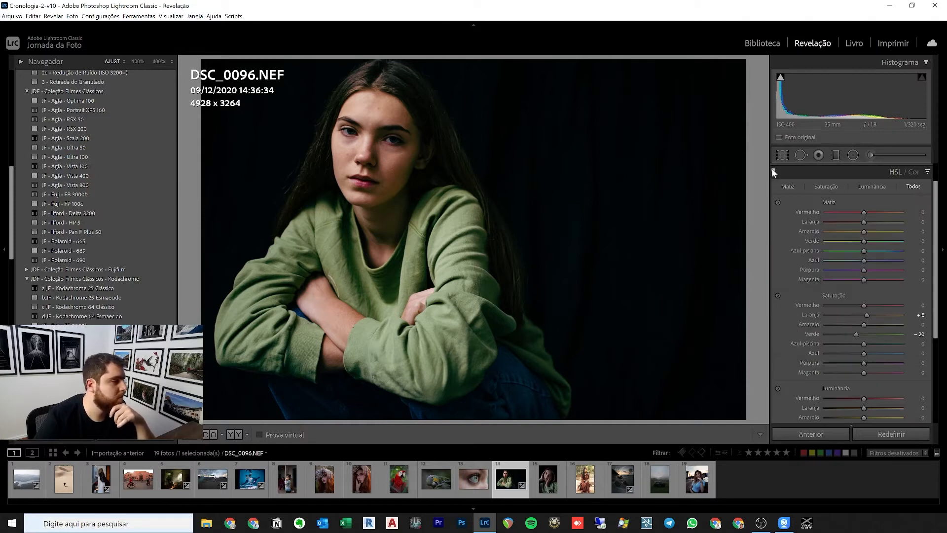
{"action": "scroll", "coordinate": [795, 191], "scroll_direction": "up", "scroll_amount": 2}
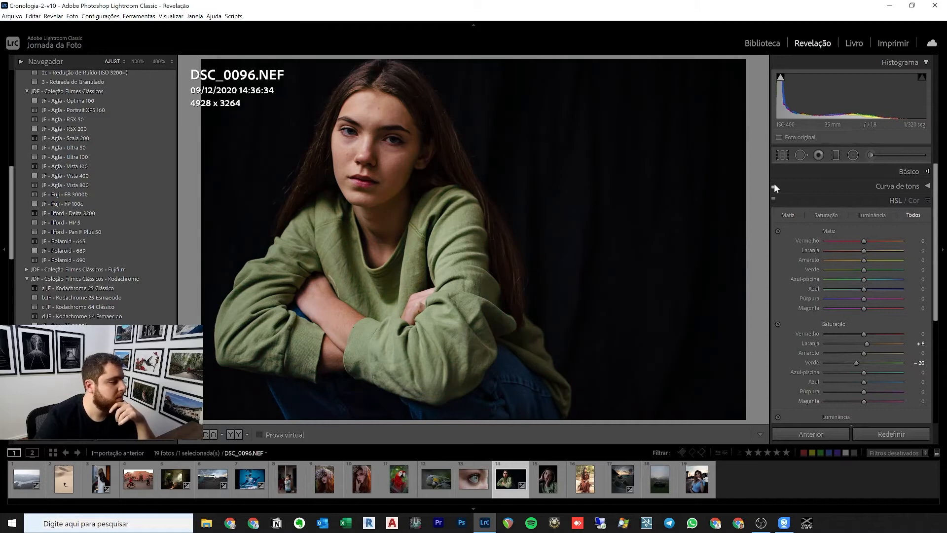
{"action": "left_click", "coordinate": [892, 202]}
{"action": "left_click", "coordinate": [892, 218]}
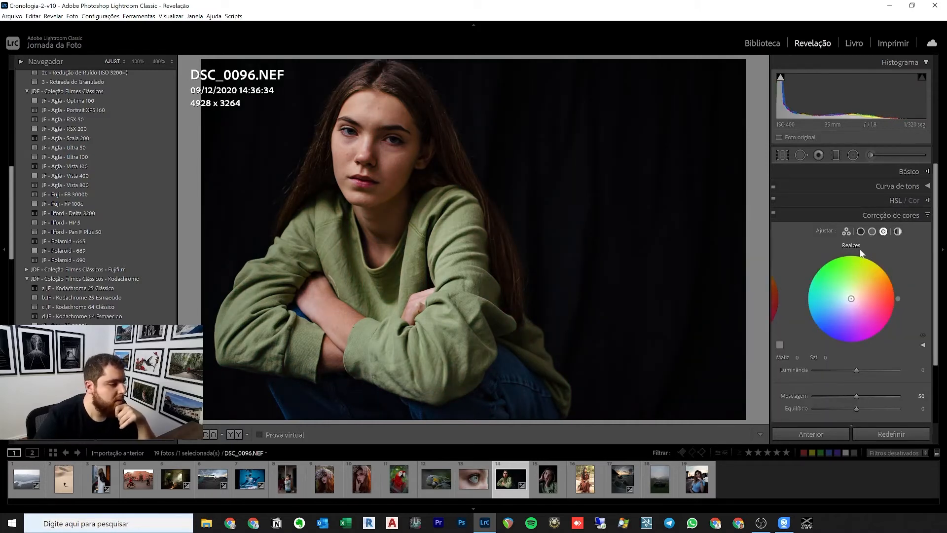
{"action": "left_click_drag", "start_coordinate": [852, 300], "coordinate": [818, 321]}
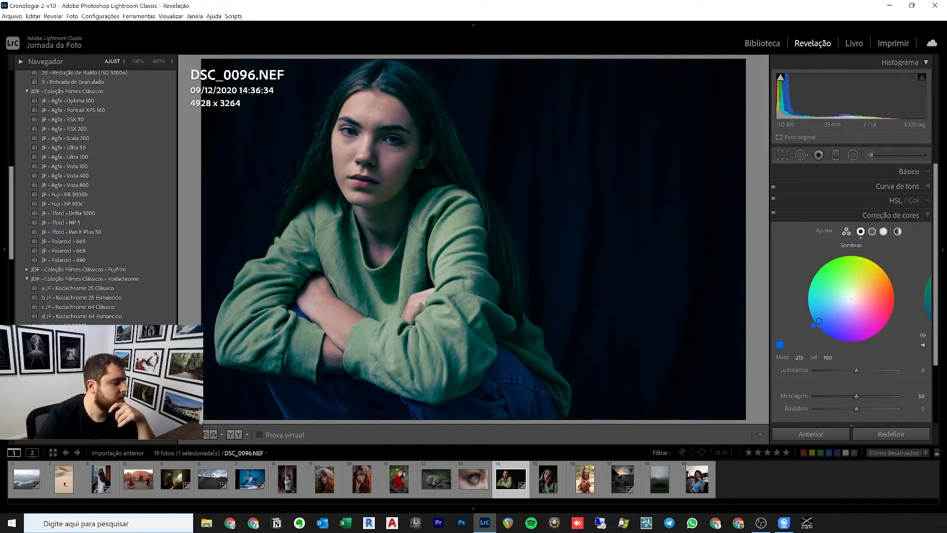
{"action": "left_click_drag", "start_coordinate": [829, 360], "coordinate": [789, 360]}
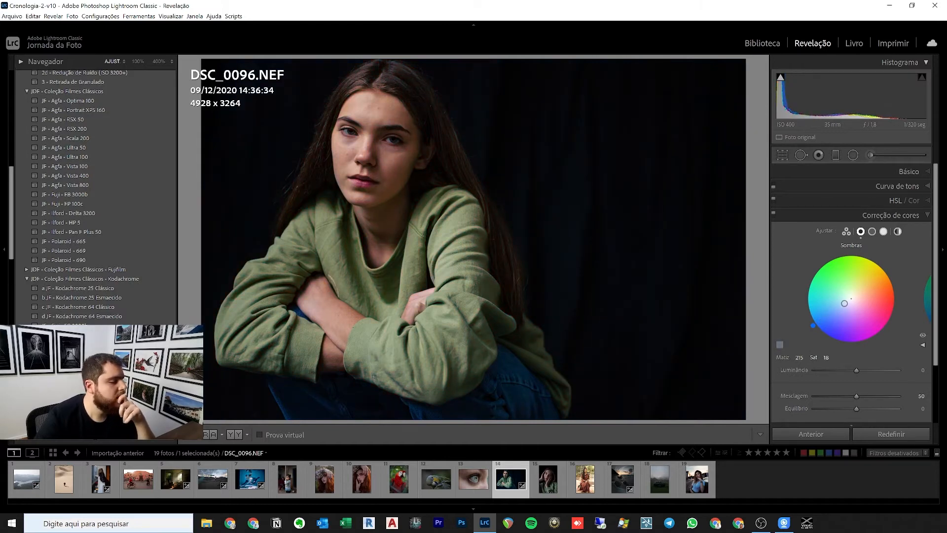
{"action": "left_click_drag", "start_coordinate": [789, 360], "coordinate": [793, 360]}
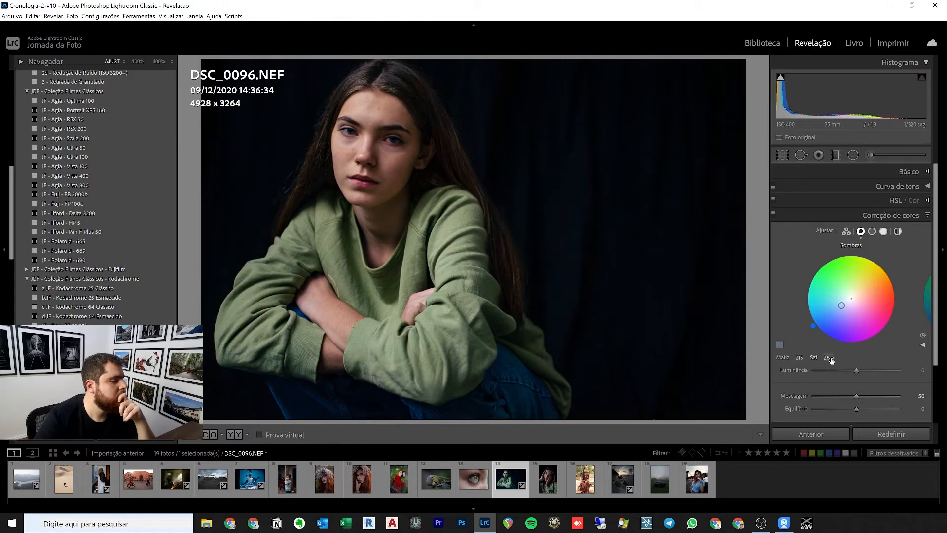
Compare the blue shadow tint with the tone curve's effect and reset the shadows' color grading.
{"action": "left_click", "coordinate": [773, 215]}
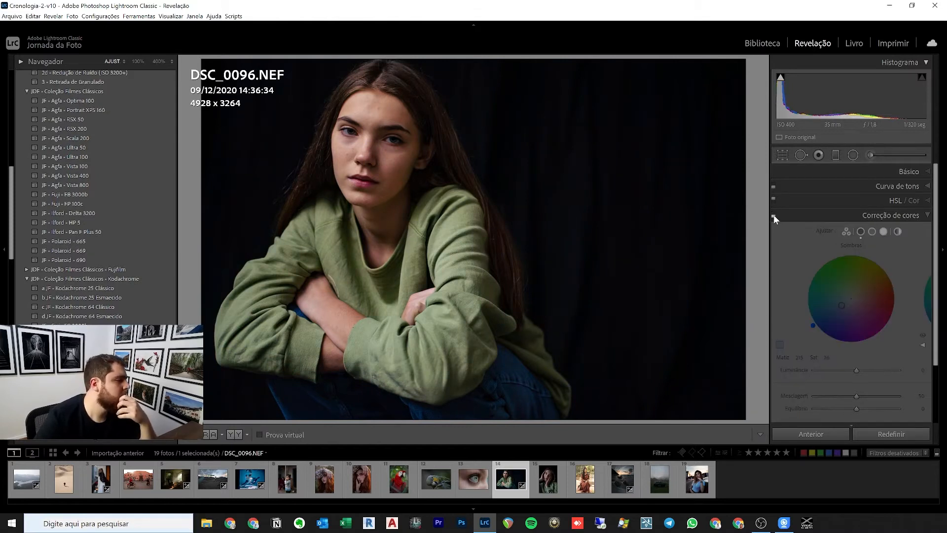
{"action": "left_click", "coordinate": [773, 187]}
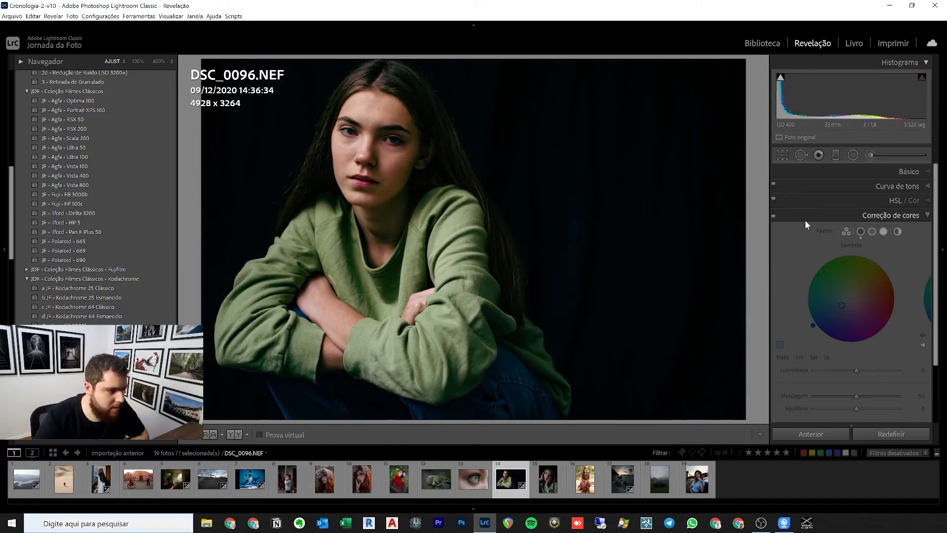
{"action": "left_click", "coordinate": [774, 216]}
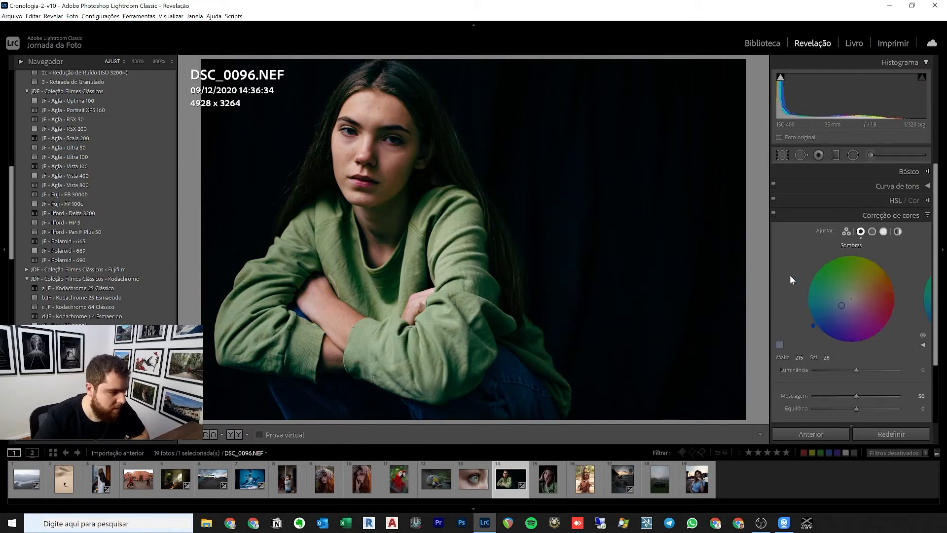
{"action": "scroll", "coordinate": [863, 305], "scroll_direction": "down", "scroll_amount": 1}
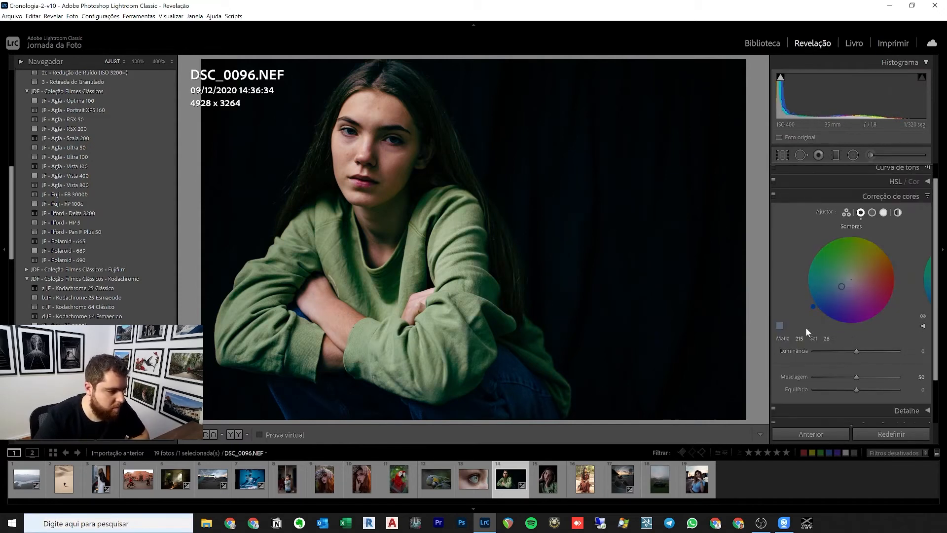
{"action": "double_click", "coordinate": [871, 272]}
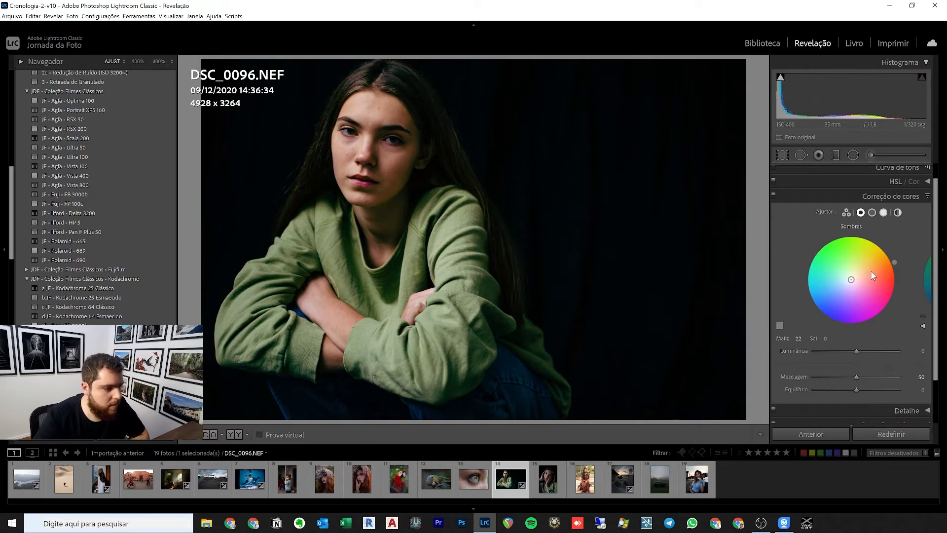
{"action": "scroll", "coordinate": [859, 323], "scroll_direction": "up", "scroll_amount": 1}
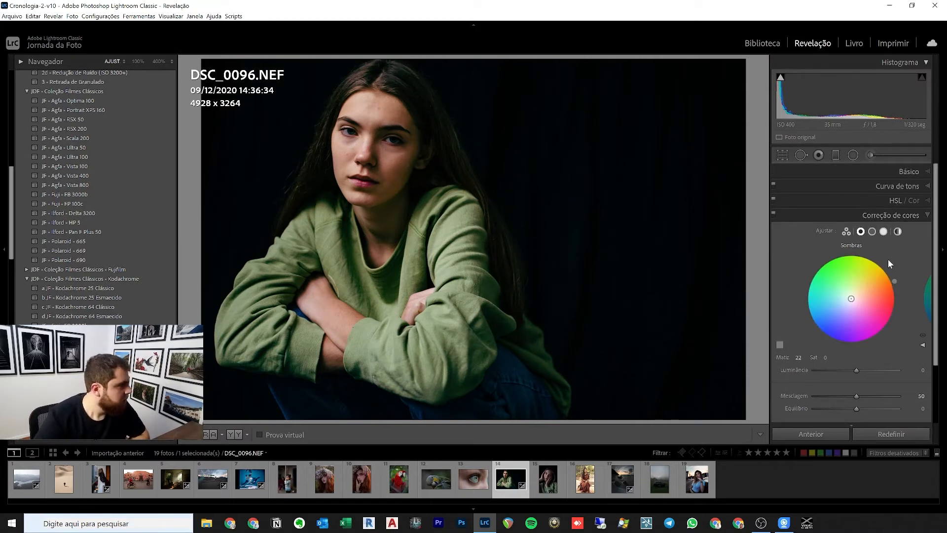
{"action": "scroll", "coordinate": [887, 246], "scroll_direction": "down", "scroll_amount": 1}
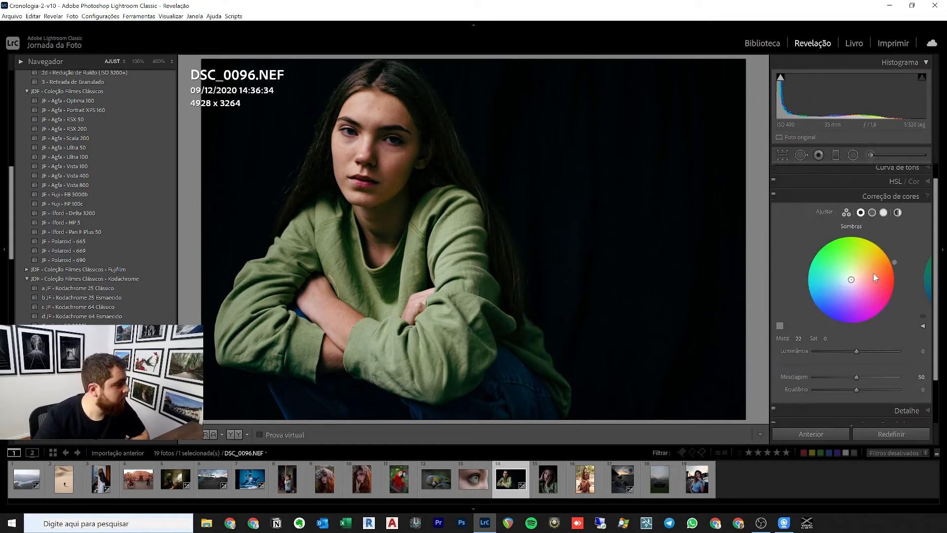
{"action": "scroll", "coordinate": [868, 266], "scroll_direction": "down", "scroll_amount": 1}
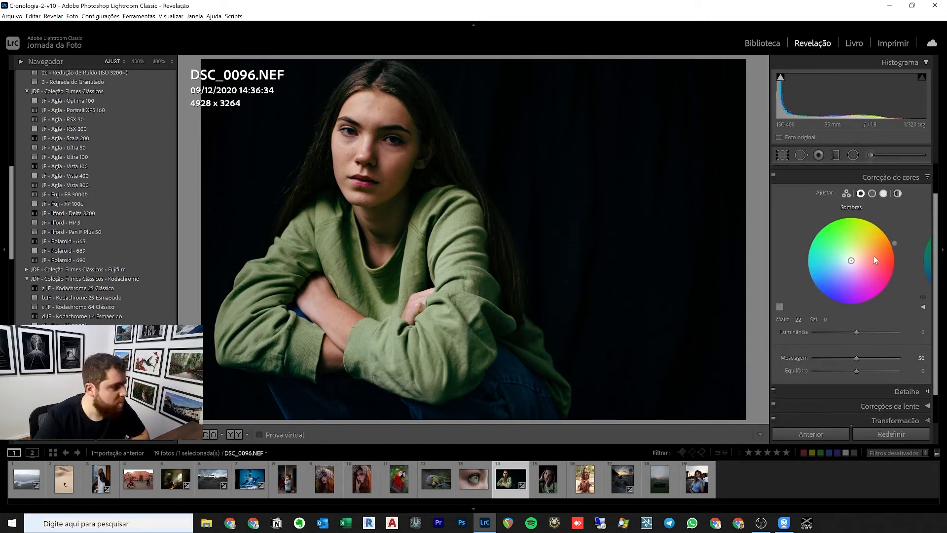
{"action": "scroll", "coordinate": [873, 257], "scroll_direction": "up", "scroll_amount": 1}
{"action": "scroll", "coordinate": [873, 255], "scroll_direction": "down", "scroll_amount": 2}
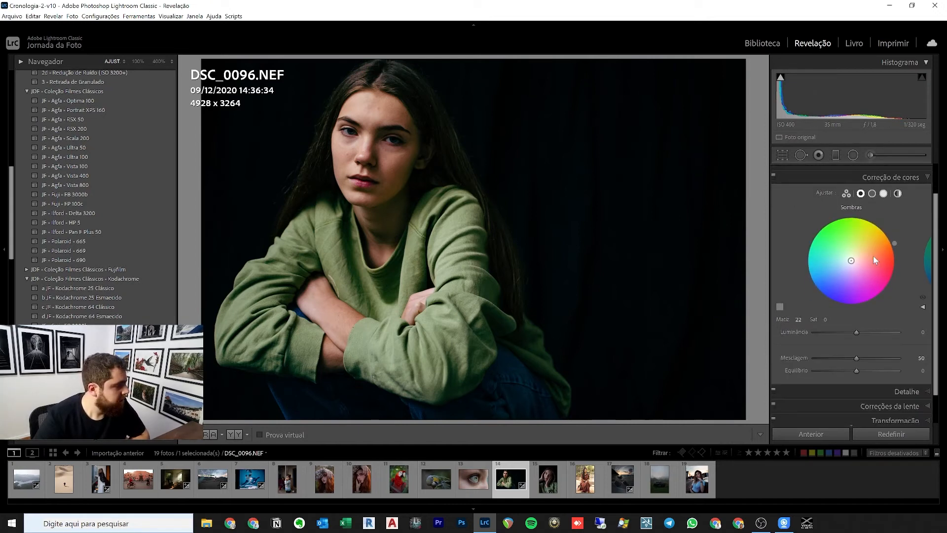
{"action": "scroll", "coordinate": [877, 286], "scroll_direction": "up", "scroll_amount": 3}
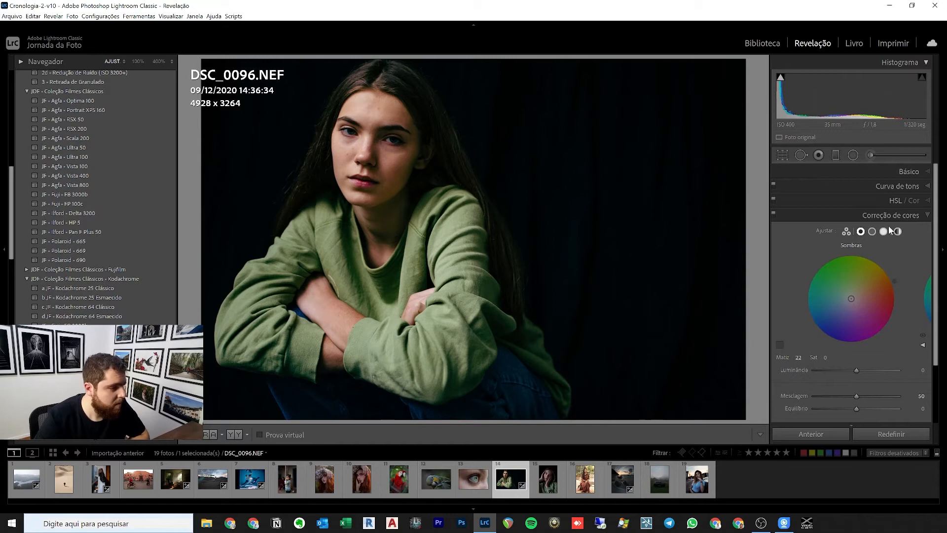
Activate the adjustment brush for a new mask and show the workspace in full screen.
{"action": "left_click", "coordinate": [869, 154]}
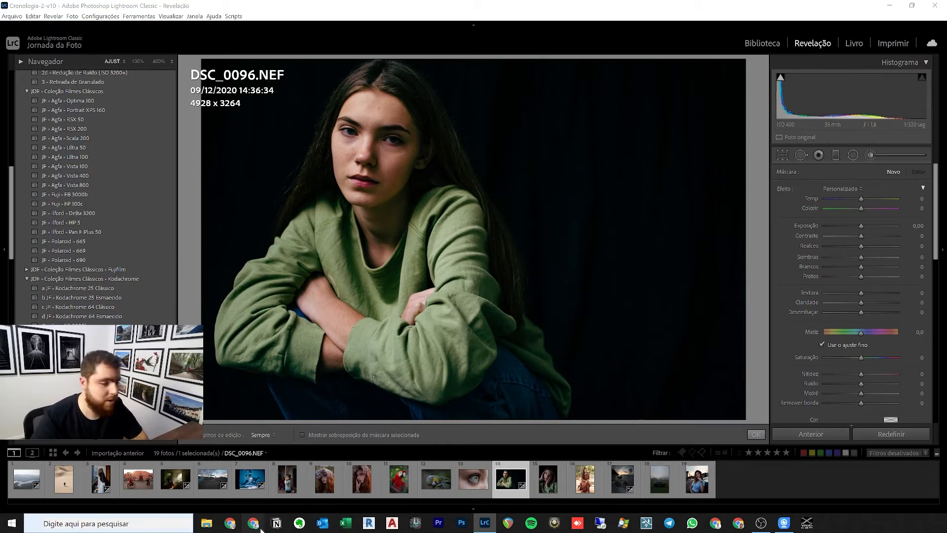
{"action": "key", "text": "shift+f"}
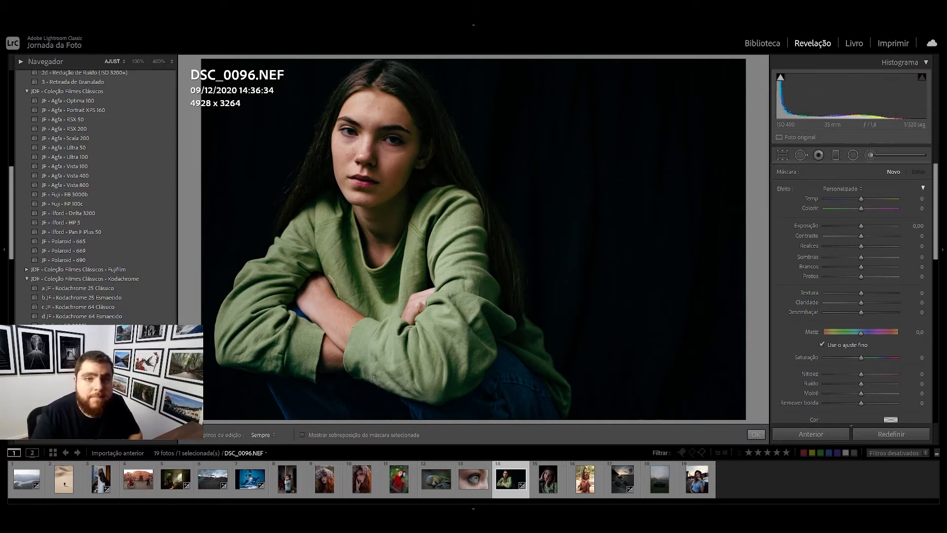
Switch to the browser and examine the makeup contouring diagram by face shape, comparing it with the portrait.
{"action": "left_click_drag", "start_coordinate": [946, 29], "coordinate": [619, 27]}
{"action": "double_click", "coordinate": [619, 27]}
{"action": "mouse_move", "coordinate": [388, 201]}
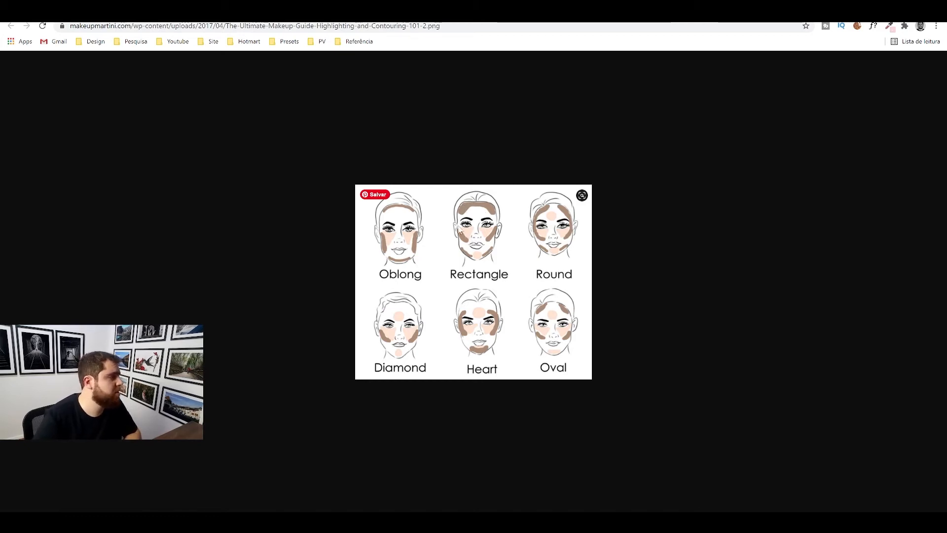
{"action": "left_click", "coordinate": [482, 521]}
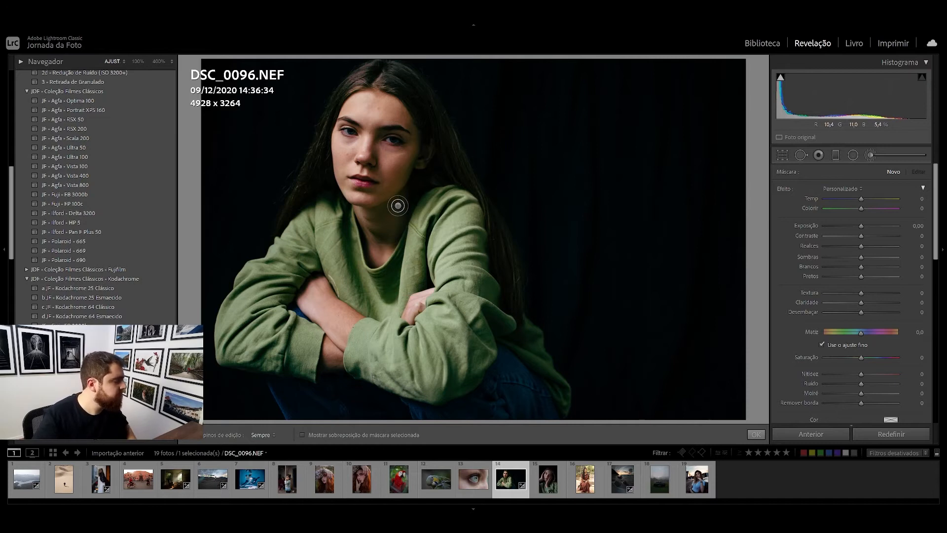
{"action": "key", "text": "alt+Tab"}
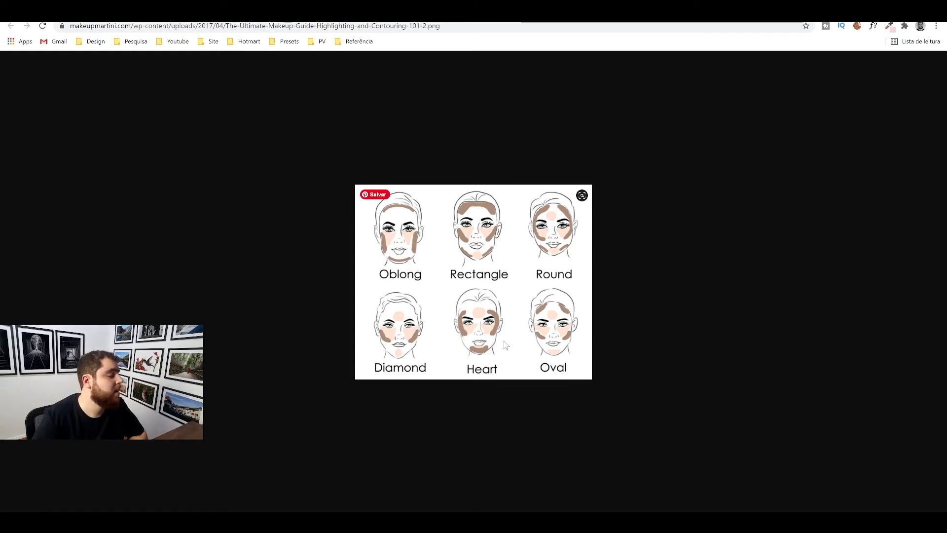
Return to Lightroom and paint a highlight mask over the forehead, cheeks and chin with the brush exposure at 4.00.
{"action": "key", "text": "alt+Tab"}
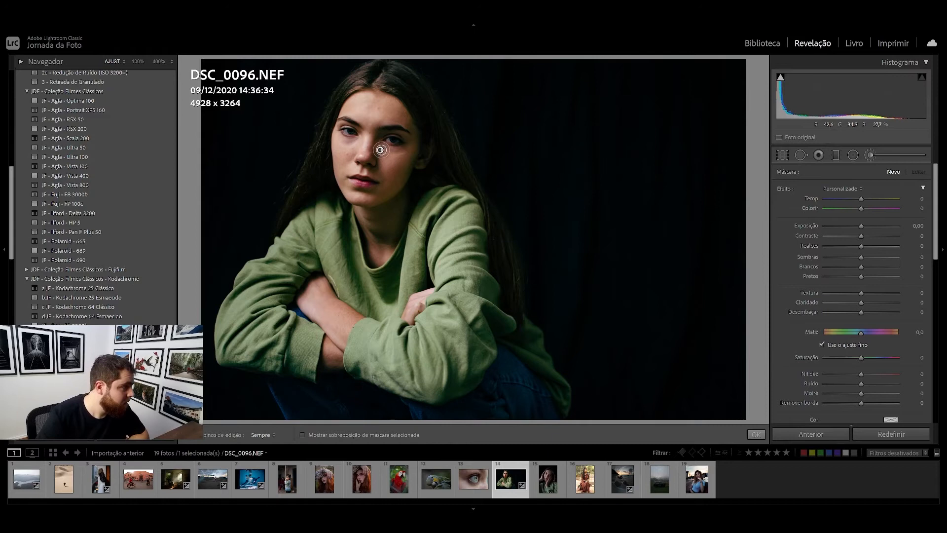
{"action": "left_click", "coordinate": [403, 157]}
{"action": "left_click_drag", "start_coordinate": [866, 223], "coordinate": [898, 225]}
{"action": "mouse_move", "coordinate": [380, 157]}
{"action": "left_mouse_down"}
{"action": "mouse_move", "coordinate": [400, 155]}
{"action": "mouse_move", "coordinate": [340, 147]}
{"action": "mouse_move", "coordinate": [374, 120]}
{"action": "mouse_move", "coordinate": [363, 114]}
{"action": "mouse_move", "coordinate": [388, 117]}
{"action": "mouse_move", "coordinate": [354, 113]}
{"action": "left_mouse_up"}
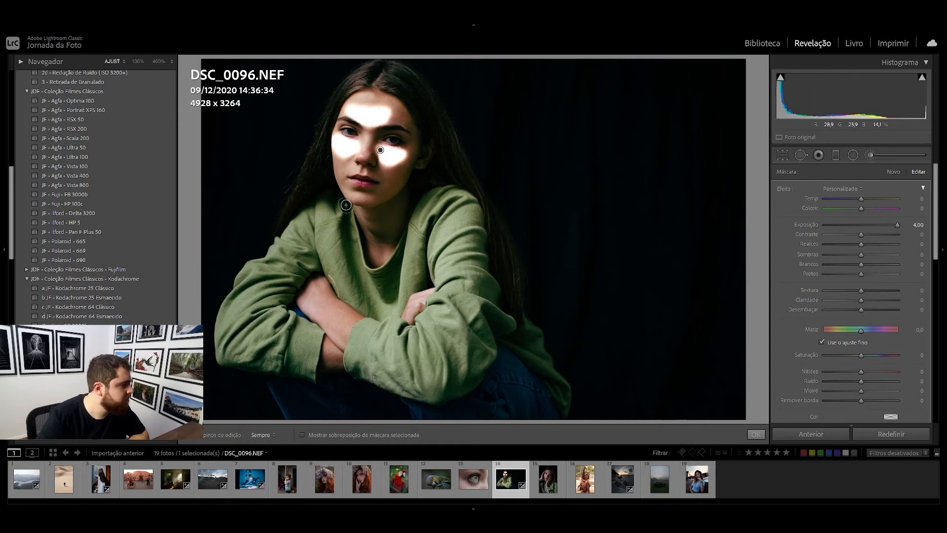
{"action": "mouse_move", "coordinate": [352, 193]}
{"action": "left_mouse_down"}
{"action": "mouse_move", "coordinate": [373, 195]}
{"action": "mouse_move", "coordinate": [357, 198]}
{"action": "left_mouse_up"}
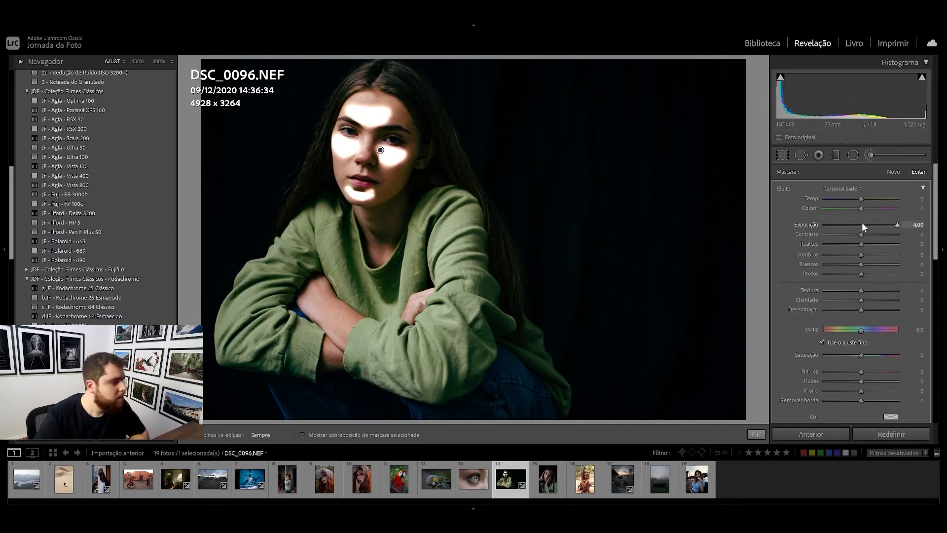
Set the highlight mask's exposure to 0.90 and restrict it with a luminance range mask of 61/100.
{"action": "double_click", "coordinate": [805, 225]}
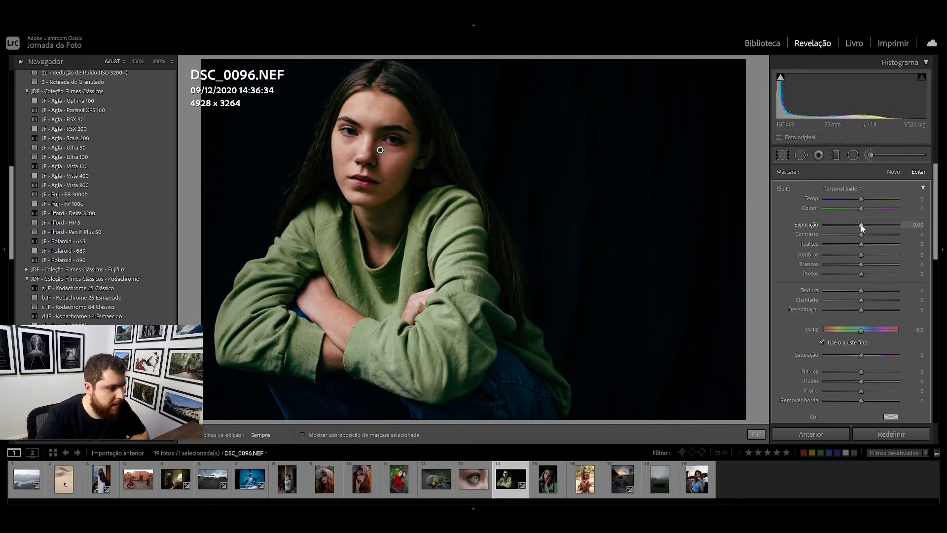
{"action": "left_click_drag", "start_coordinate": [860, 223], "coordinate": [868, 223]}
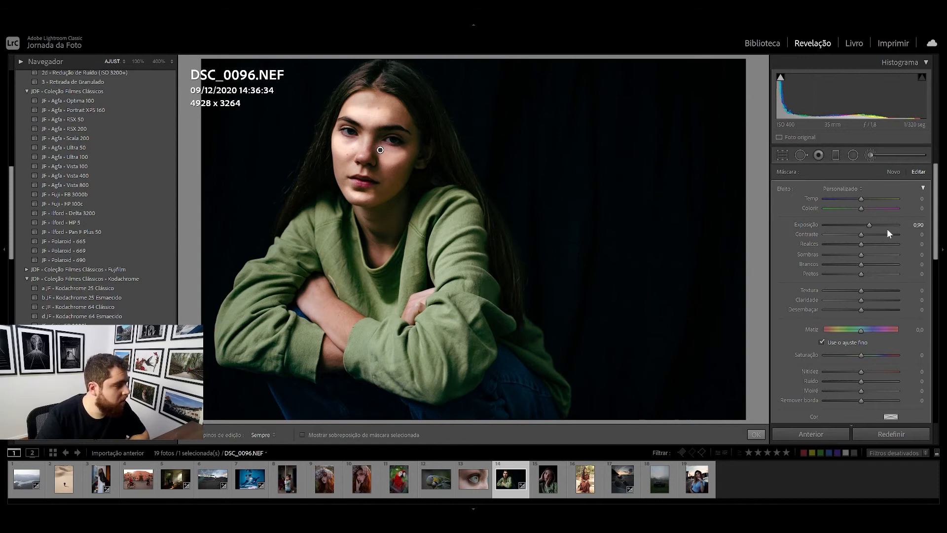
{"action": "scroll", "coordinate": [887, 229], "scroll_direction": "down", "scroll_amount": 2}
{"action": "scroll", "coordinate": [861, 290], "scroll_direction": "down", "scroll_amount": 2}
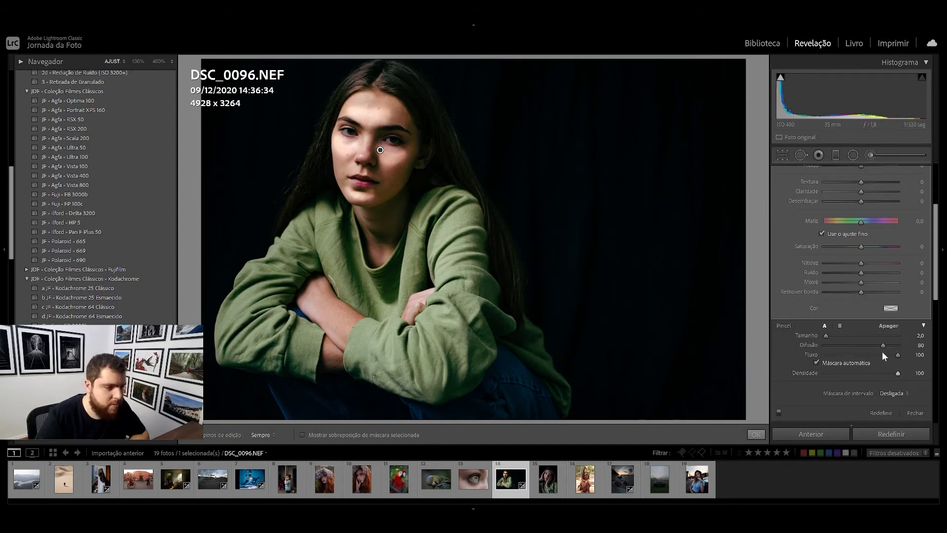
{"action": "scroll", "coordinate": [860, 330], "scroll_direction": "down", "scroll_amount": 2}
{"action": "left_click", "coordinate": [892, 339]}
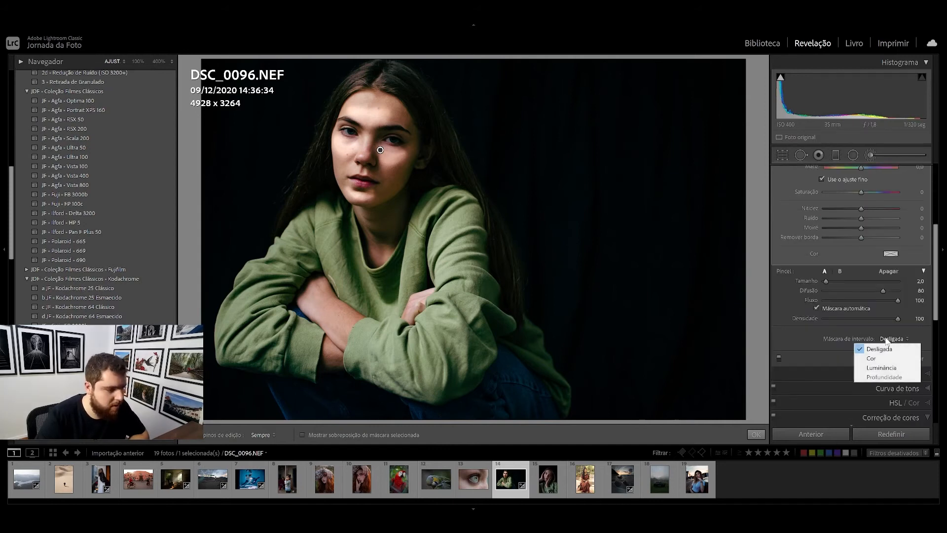
{"action": "left_click", "coordinate": [882, 367]}
{"action": "left_click_drag", "start_coordinate": [824, 369], "coordinate": [869, 378]}
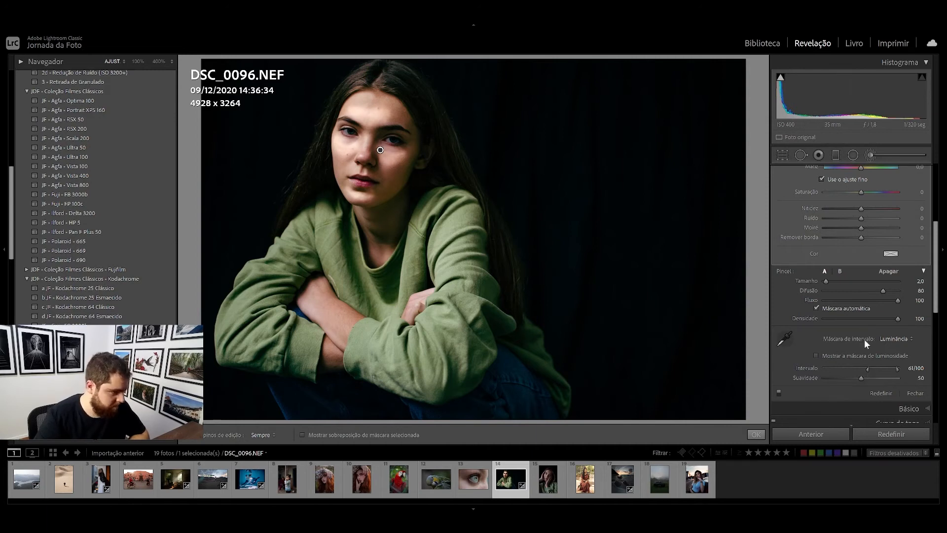
Set the highlight mask's exposure to 0.14, then try 1.06 and undo that change.
{"action": "scroll", "coordinate": [864, 338], "scroll_direction": "up", "scroll_amount": 5}
{"action": "double_click", "coordinate": [805, 225]}
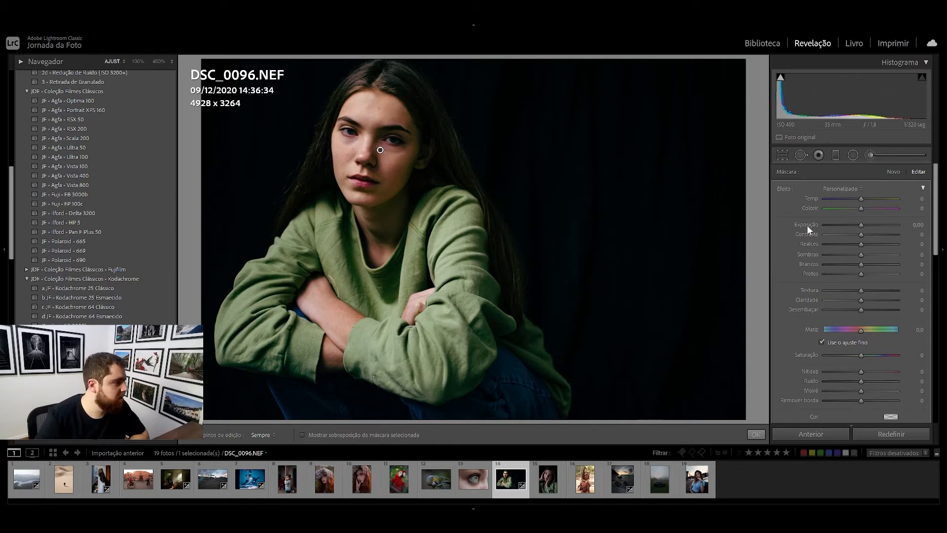
{"action": "left_click_drag", "start_coordinate": [861, 224], "coordinate": [863, 228]}
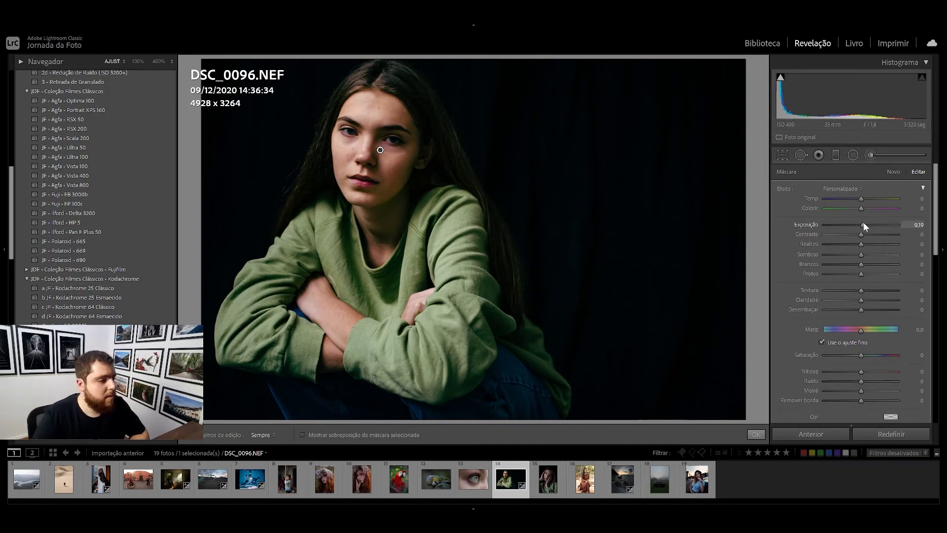
{"action": "left_click_drag", "start_coordinate": [863, 226], "coordinate": [863, 223]}
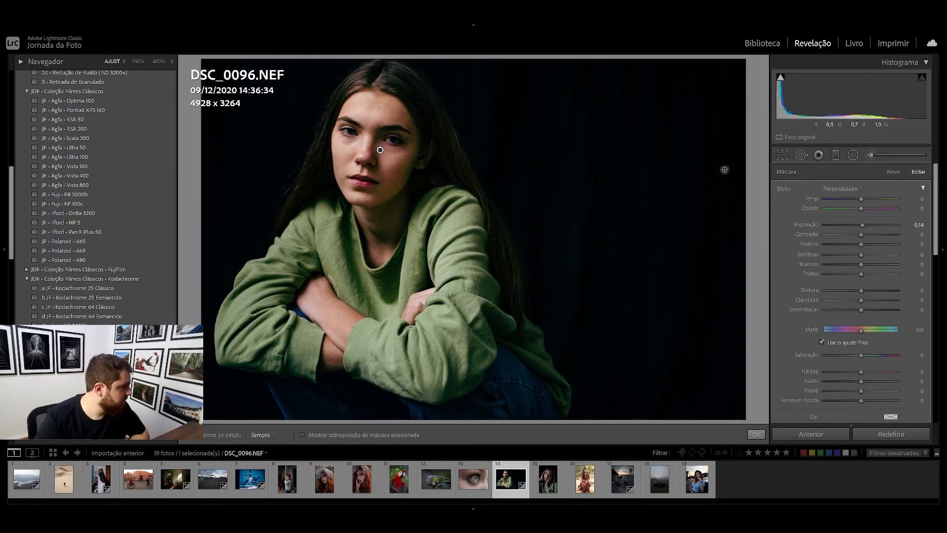
{"action": "left_click_drag", "start_coordinate": [863, 224], "coordinate": [871, 224]}
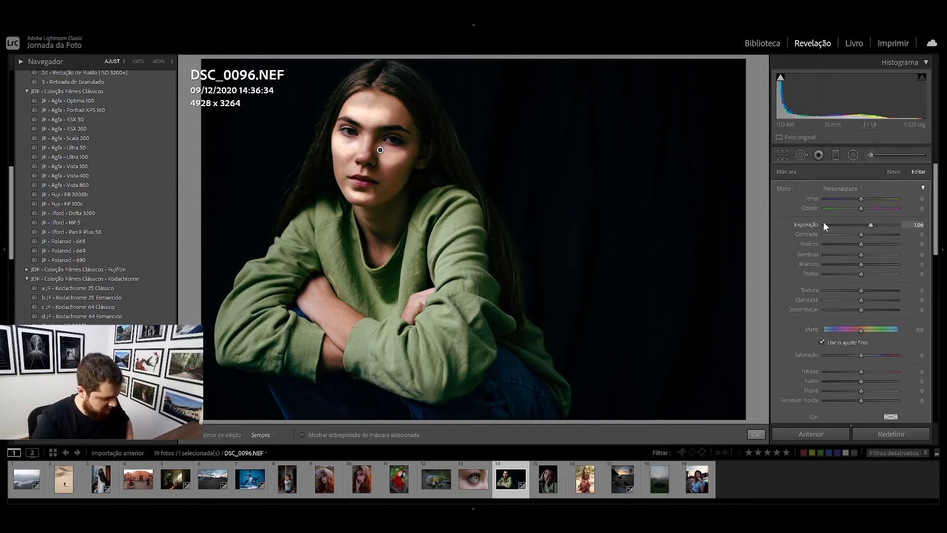
{"action": "key", "text": "ctrl+z"}
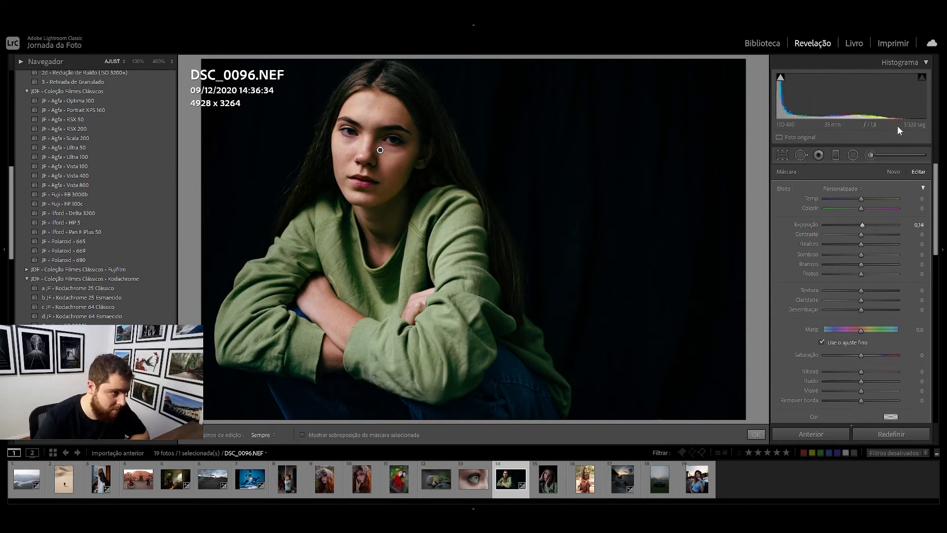
Create a new brush mask at exposure −4.00 and paint the contour shadows under the cheekbones, along the jaw and at the temple.
{"action": "left_click", "coordinate": [892, 173]}
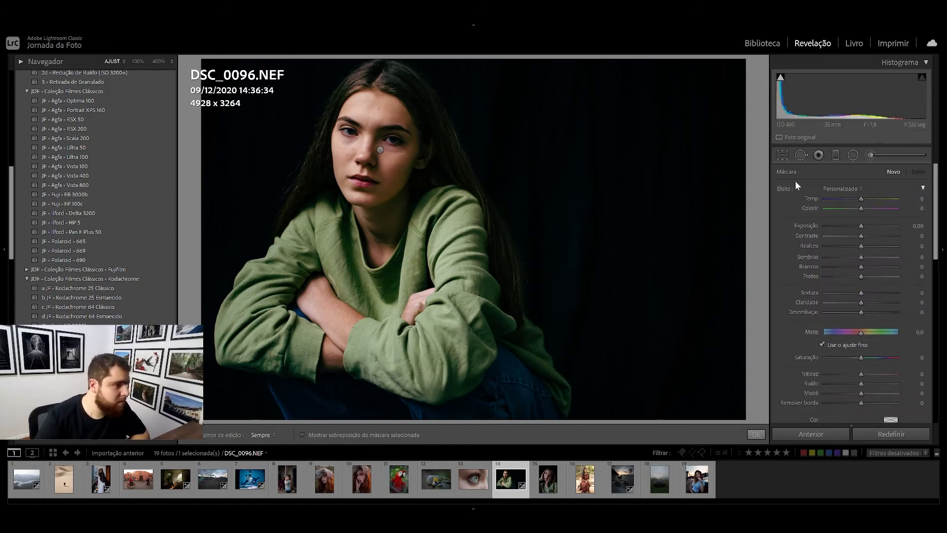
{"action": "key", "text": "h"}
{"action": "left_click_drag", "start_coordinate": [399, 168], "coordinate": [405, 167]}
{"action": "left_click_drag", "start_coordinate": [861, 224], "coordinate": [824, 225]}
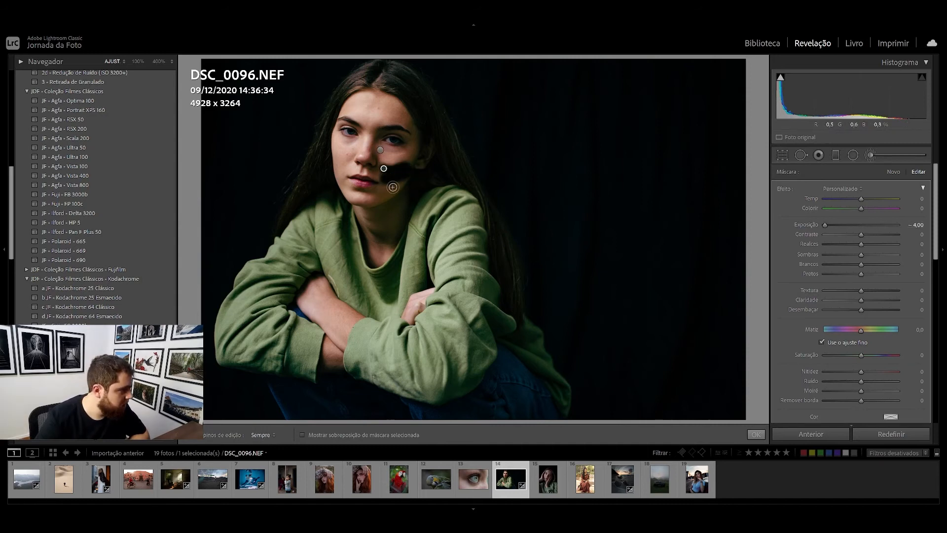
{"action": "mouse_move", "coordinate": [380, 176]}
{"action": "left_mouse_down"}
{"action": "mouse_move", "coordinate": [322, 174]}
{"action": "mouse_move", "coordinate": [345, 170]}
{"action": "mouse_move", "coordinate": [342, 180]}
{"action": "left_mouse_up"}
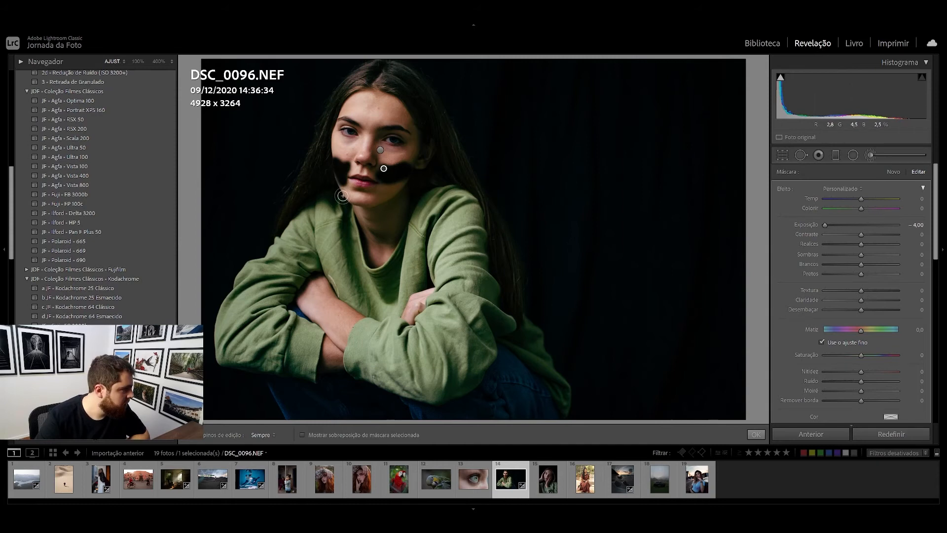
{"action": "left_click_drag", "start_coordinate": [400, 187], "coordinate": [373, 205]}
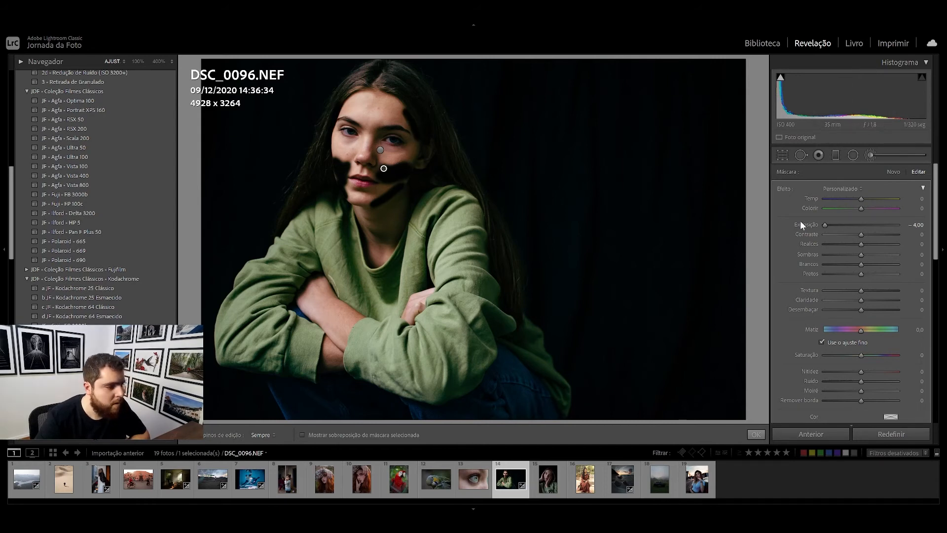
Apply a luminance range mask to the contour shadows with the range set to 0/30.
{"action": "scroll", "coordinate": [868, 296], "scroll_direction": "down", "scroll_amount": 5}
{"action": "left_click", "coordinate": [893, 393]}
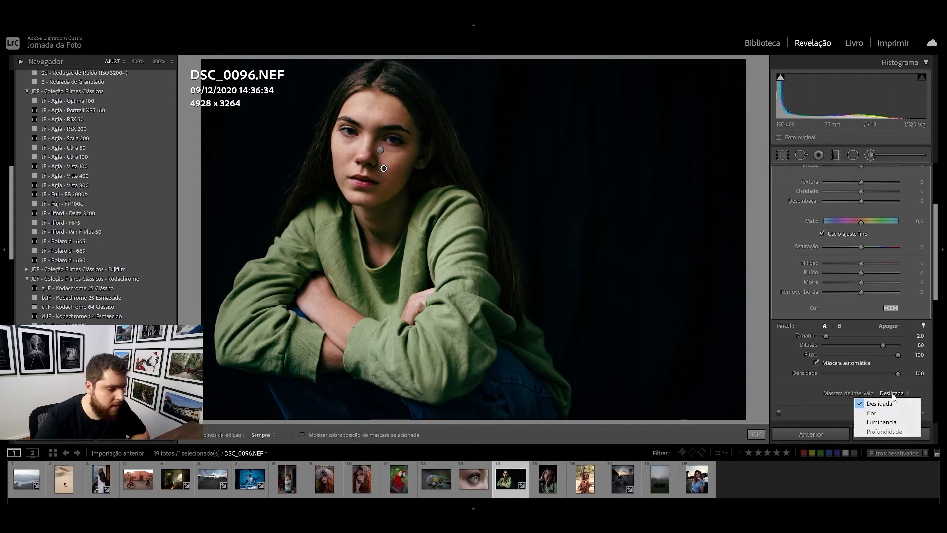
{"action": "left_click", "coordinate": [890, 421]}
{"action": "scroll", "coordinate": [892, 371], "scroll_direction": "down", "scroll_amount": 2}
{"action": "left_click_drag", "start_coordinate": [897, 366], "coordinate": [845, 367]}
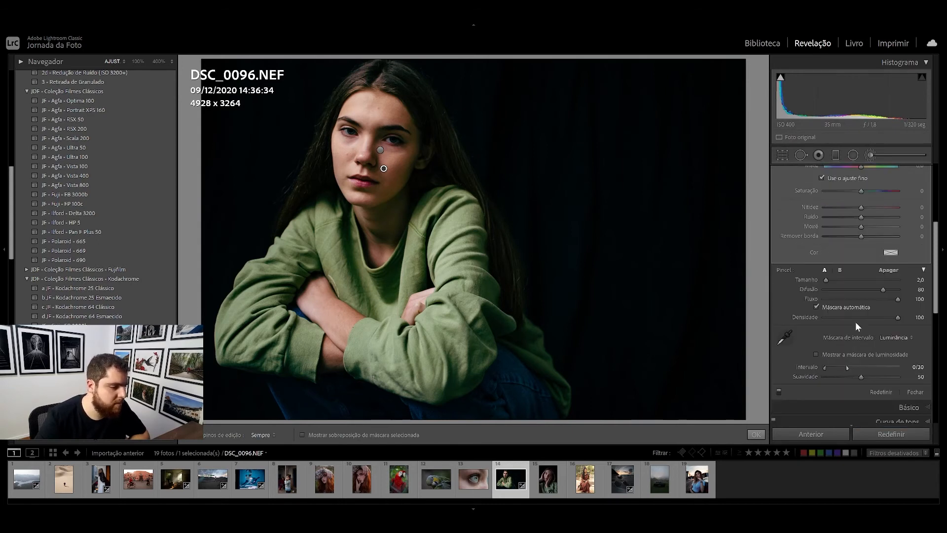
Drop the contour mask's exposure to the minimum as a preview and widen its luminance range to 0/75.
{"action": "scroll", "coordinate": [859, 233], "scroll_direction": "up", "scroll_amount": 5}
{"action": "left_click_drag", "start_coordinate": [861, 223], "coordinate": [823, 226]}
{"action": "scroll", "coordinate": [889, 248], "scroll_direction": "down", "scroll_amount": 5}
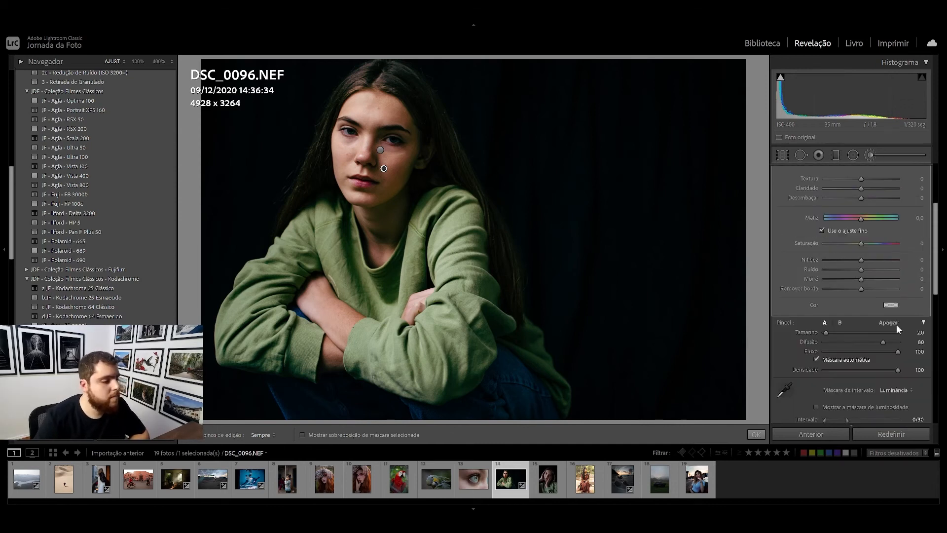
{"action": "left_click_drag", "start_coordinate": [845, 363], "coordinate": [860, 362]}
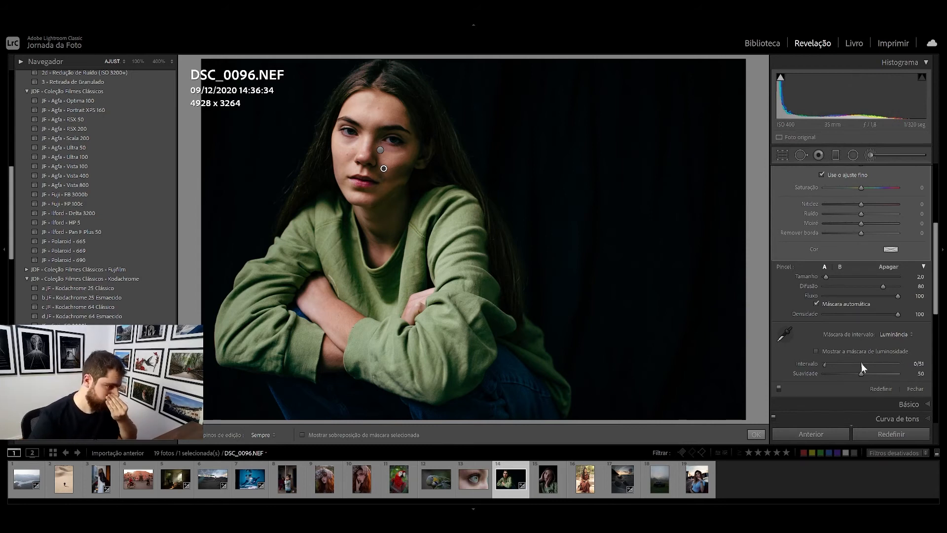
{"action": "left_click_drag", "start_coordinate": [862, 363], "coordinate": [878, 366]}
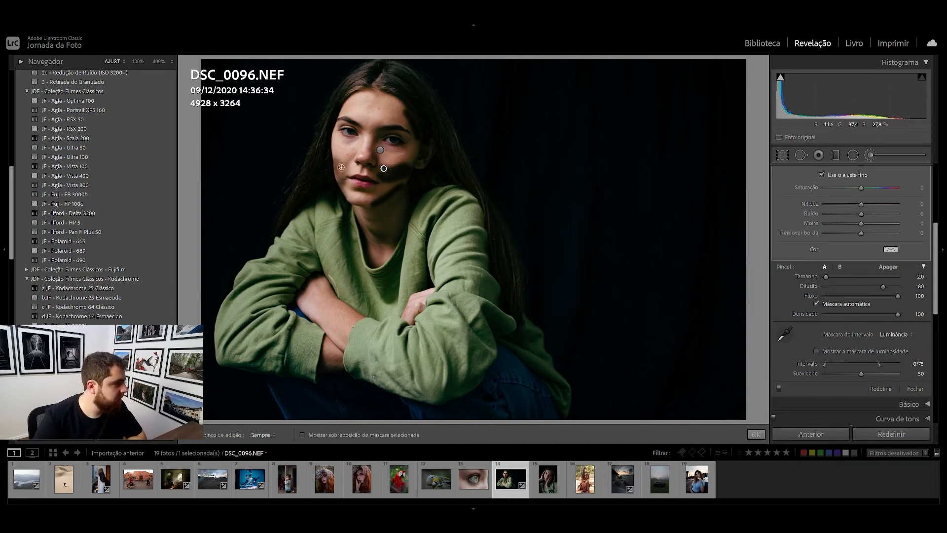
Set the contour shadow mask's exposure to −0.25 and check it against the highlight mask.
{"action": "scroll", "coordinate": [821, 363], "scroll_direction": "up", "scroll_amount": 5}
{"action": "left_click_drag", "start_coordinate": [809, 223], "coordinate": [856, 224]}
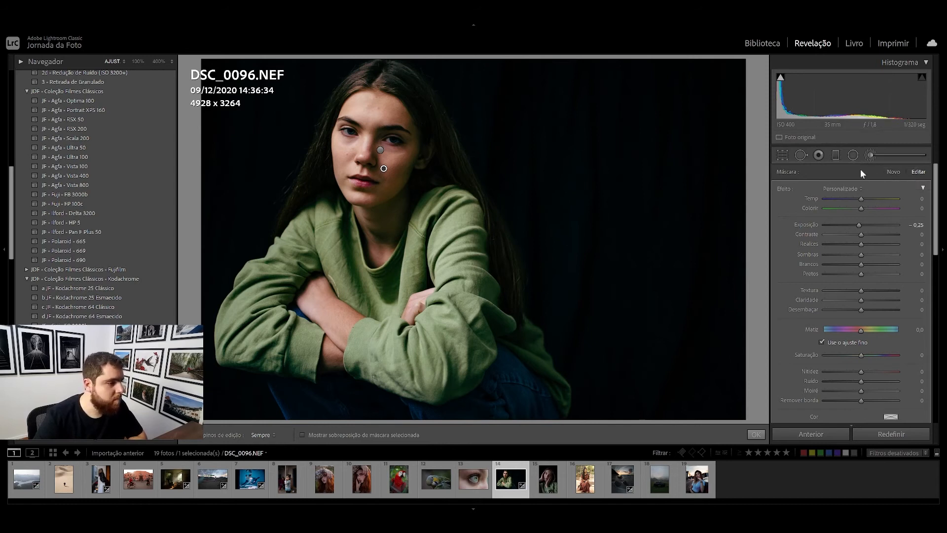
{"action": "left_click", "coordinate": [381, 150]}
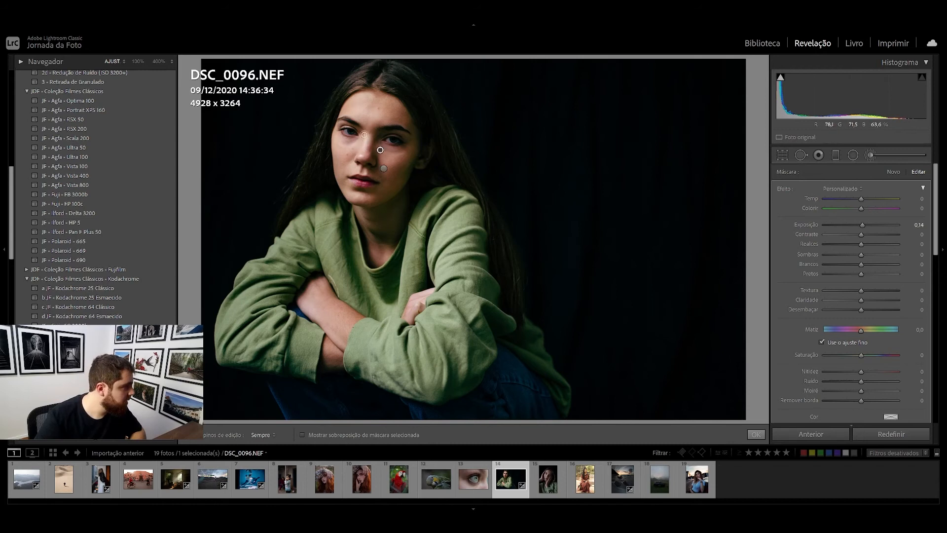
{"action": "left_click", "coordinate": [385, 170]}
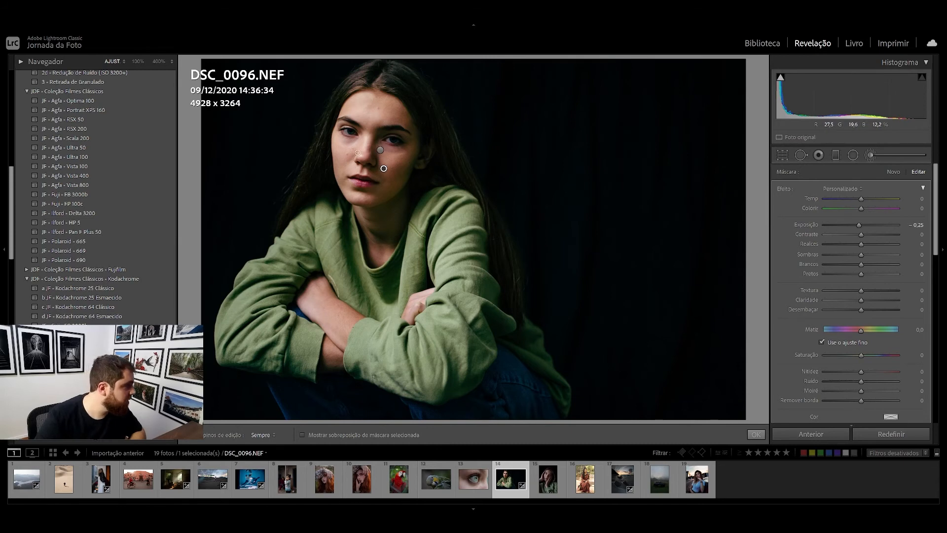
Create a new brush mask, paint it over the eyes and toggle the display of the edit pins.
{"action": "left_click", "coordinate": [893, 173]}
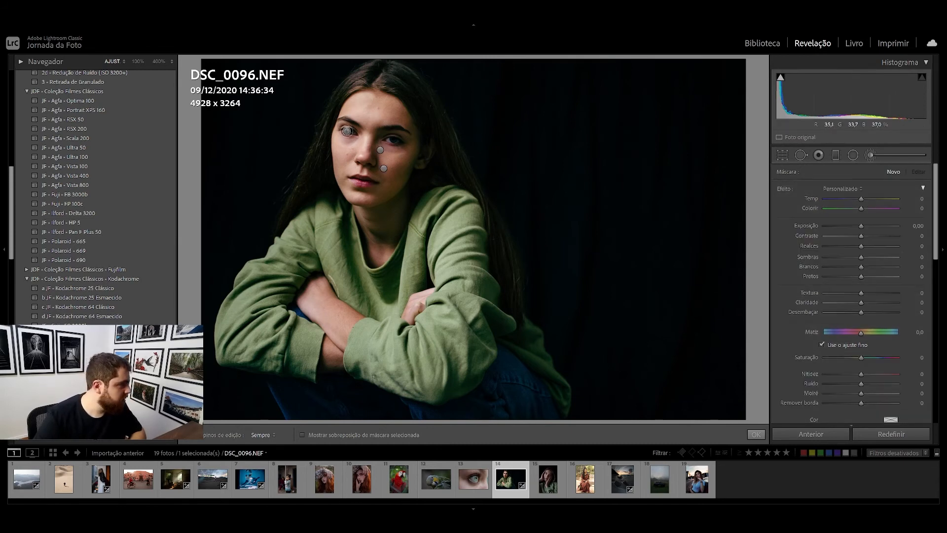
{"action": "left_click", "coordinate": [345, 131]}
{"action": "key", "text": "h"}
{"action": "key", "text": "h"}
{"action": "key", "text": "h"}
{"action": "key", "text": "h"}
{"action": "key", "text": "h"}
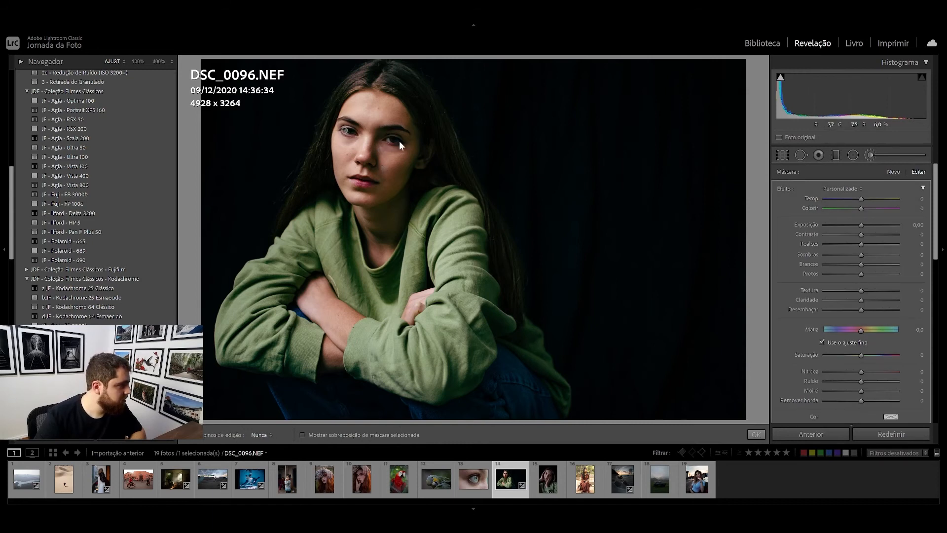
Brighten the eye mask with exposure 0.44, shadows 14, whites 11, clarity 2 and saturation 7.
{"action": "left_click_drag", "start_coordinate": [861, 224], "coordinate": [863, 223]}
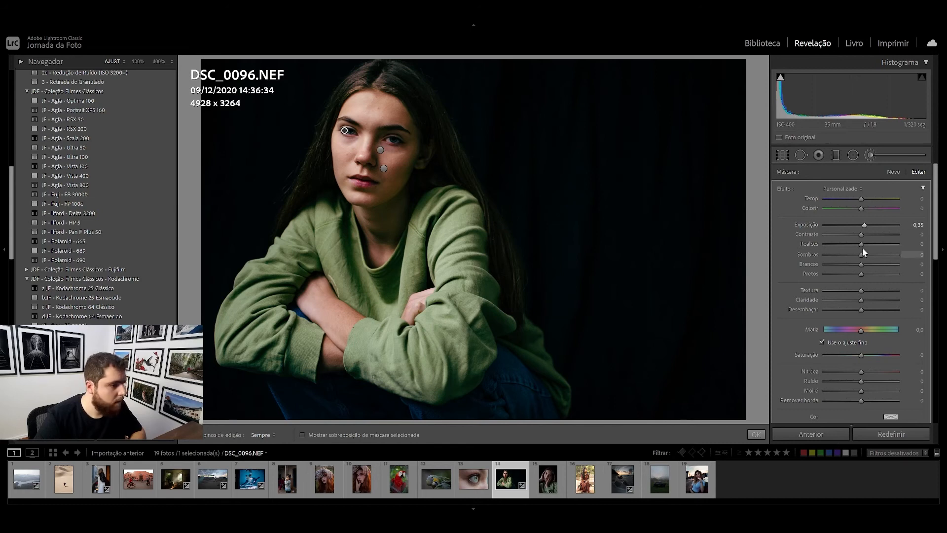
{"action": "left_click_drag", "start_coordinate": [862, 255], "coordinate": [867, 256]}
{"action": "left_click_drag", "start_coordinate": [861, 300], "coordinate": [862, 300]}
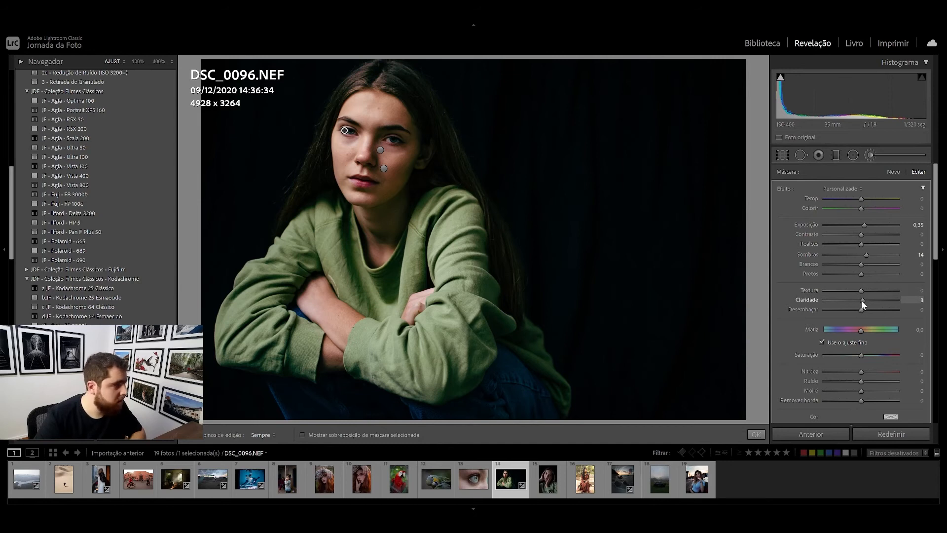
{"action": "left_click_drag", "start_coordinate": [860, 300], "coordinate": [859, 300]}
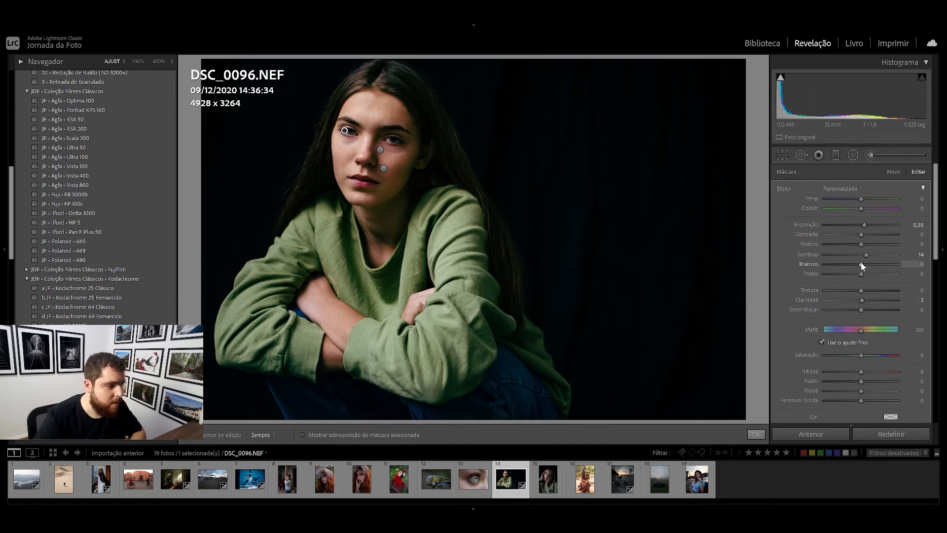
{"action": "left_click_drag", "start_coordinate": [864, 263], "coordinate": [865, 262]}
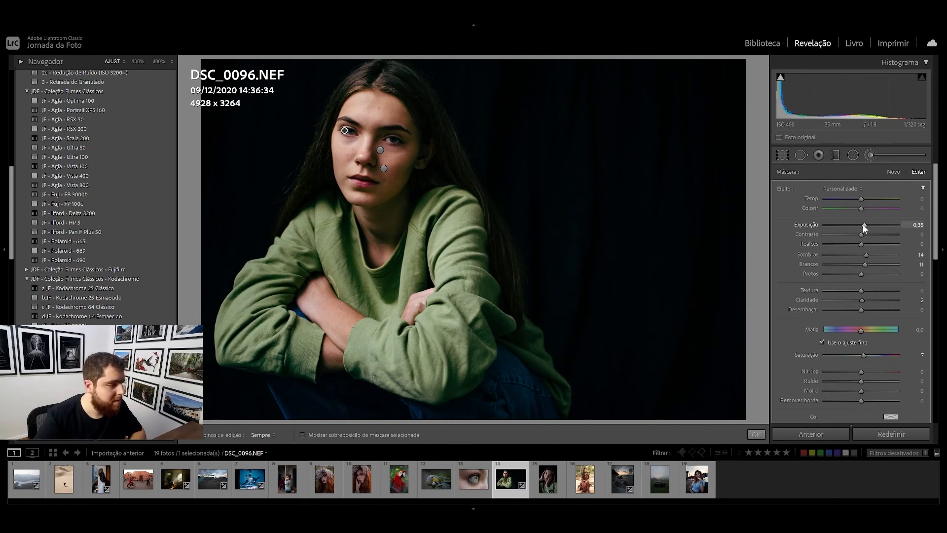
{"action": "left_click_drag", "start_coordinate": [863, 224], "coordinate": [864, 223]}
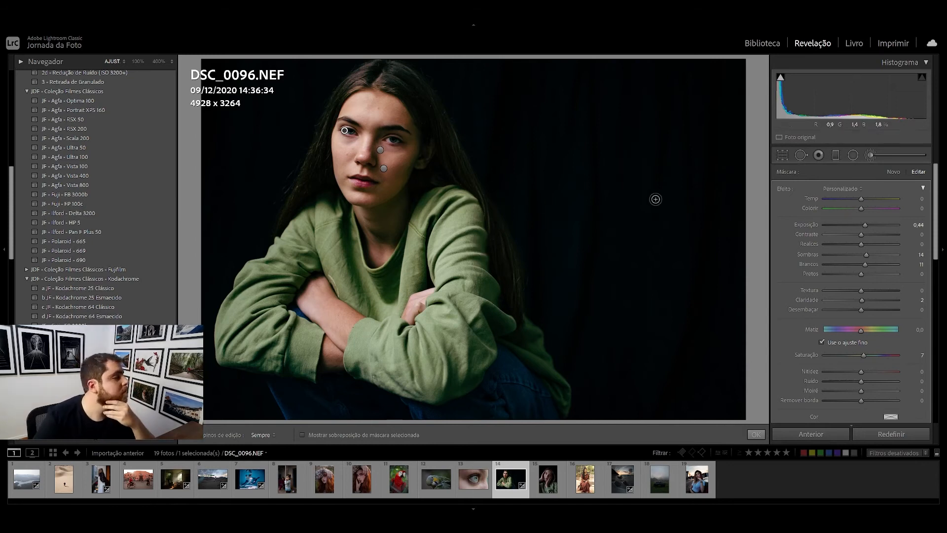
Close the adjustment brush and compare the portrait before and after the edits.
{"action": "left_click", "coordinate": [868, 155]}
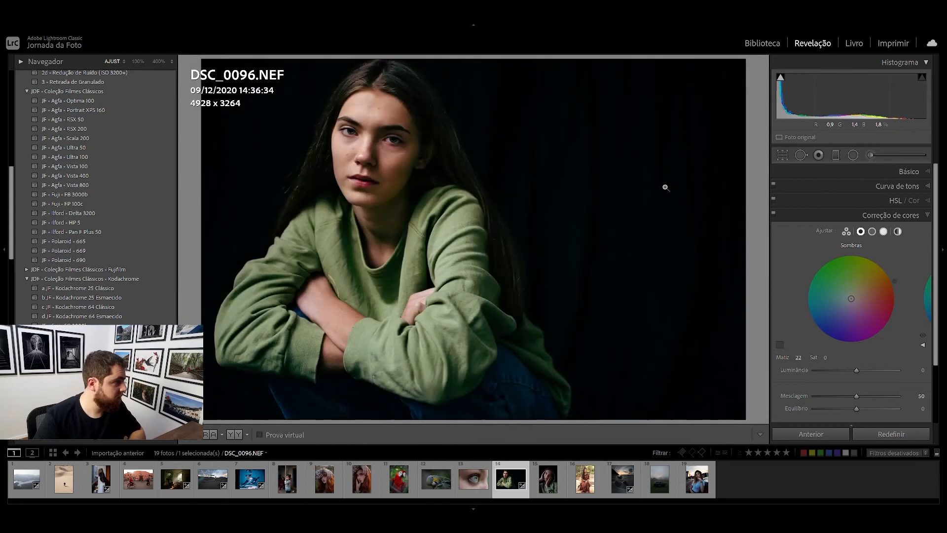
{"action": "key", "text": "backslash"}
{"action": "key", "text": "backslash"}
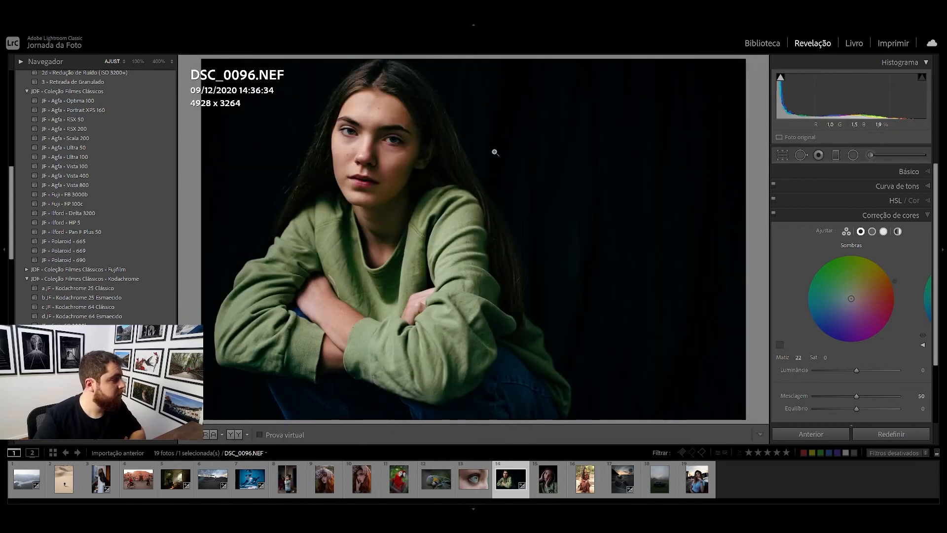
Create a new brush mask and paint it over the hair with exposure raised to 4.00 to reveal the coverage.
{"action": "left_click", "coordinate": [906, 173]}
{"action": "left_click", "coordinate": [867, 156]}
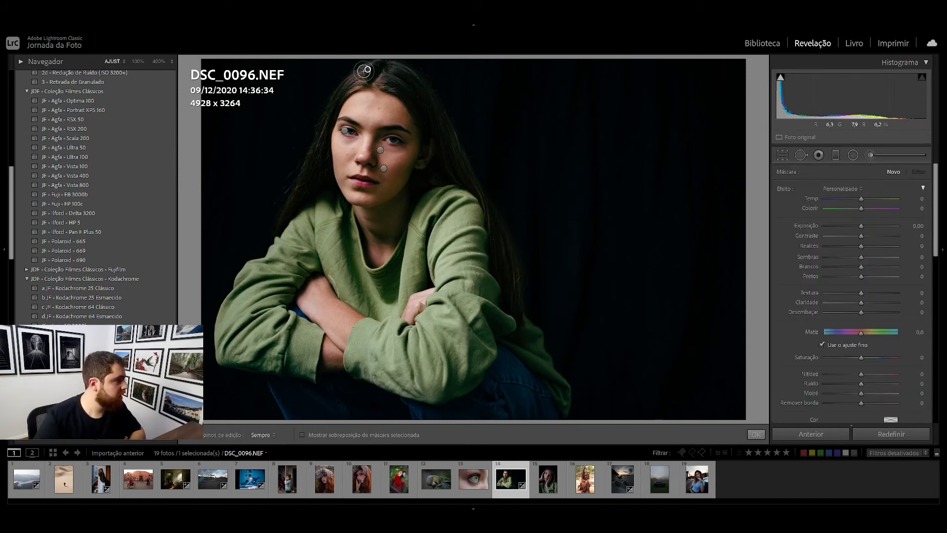
{"action": "left_click_drag", "start_coordinate": [367, 69], "coordinate": [358, 70]}
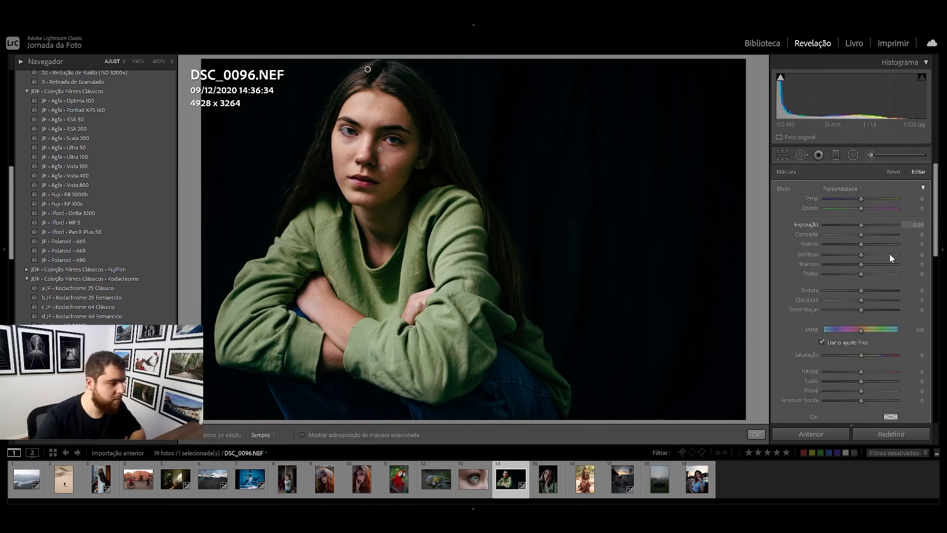
{"action": "mouse_move", "coordinate": [862, 224]}
{"action": "left_mouse_down"}
{"action": "mouse_move", "coordinate": [817, 232]}
{"action": "mouse_move", "coordinate": [899, 227]}
{"action": "left_mouse_up"}
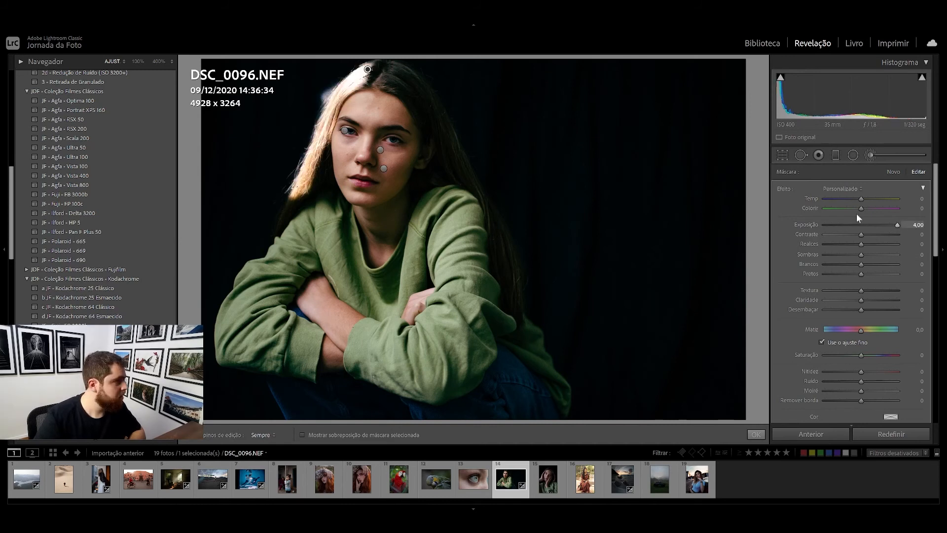
{"action": "left_click_drag", "start_coordinate": [299, 188], "coordinate": [275, 250]}
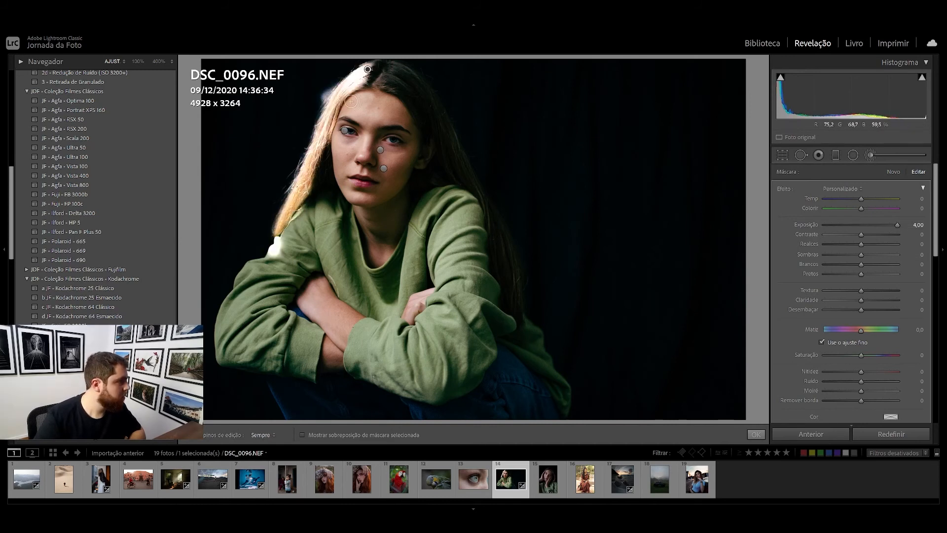
{"action": "key", "text": "h"}
{"action": "mouse_move", "coordinate": [375, 75]}
{"action": "left_mouse_down"}
{"action": "mouse_move", "coordinate": [409, 97]}
{"action": "mouse_move", "coordinate": [390, 86]}
{"action": "mouse_move", "coordinate": [416, 92]}
{"action": "mouse_move", "coordinate": [435, 151]}
{"action": "mouse_move", "coordinate": [428, 120]}
{"action": "mouse_move", "coordinate": [437, 113]}
{"action": "mouse_move", "coordinate": [507, 252]}
{"action": "mouse_move", "coordinate": [526, 313]}
{"action": "mouse_move", "coordinate": [492, 239]}
{"action": "mouse_move", "coordinate": [512, 315]}
{"action": "mouse_move", "coordinate": [455, 143]}
{"action": "mouse_move", "coordinate": [397, 65]}
{"action": "left_mouse_up"}
{"action": "scroll", "coordinate": [886, 318], "scroll_direction": "down", "scroll_amount": 4}
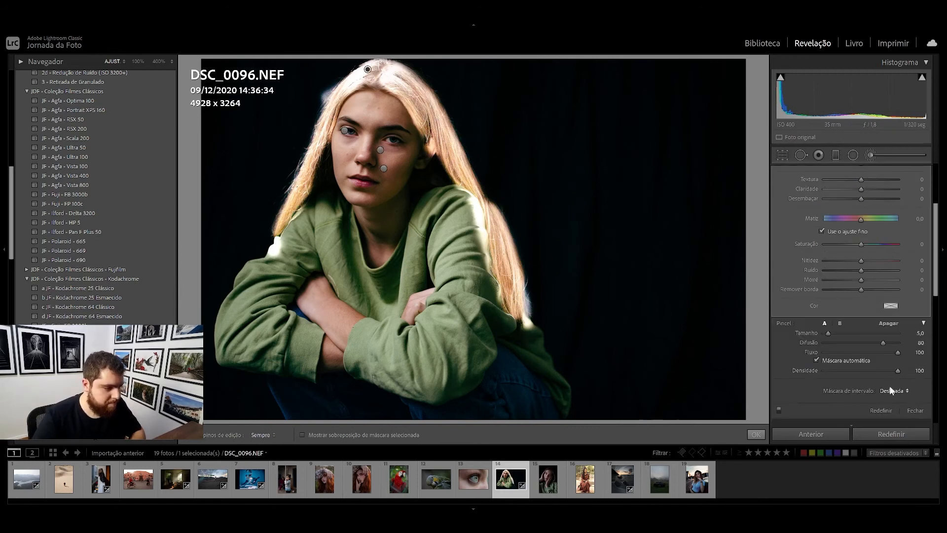
Restrict the hair mask to dark tones with a luminance range mask of 0/32.
{"action": "left_click", "coordinate": [891, 391]}
{"action": "left_click", "coordinate": [881, 420]}
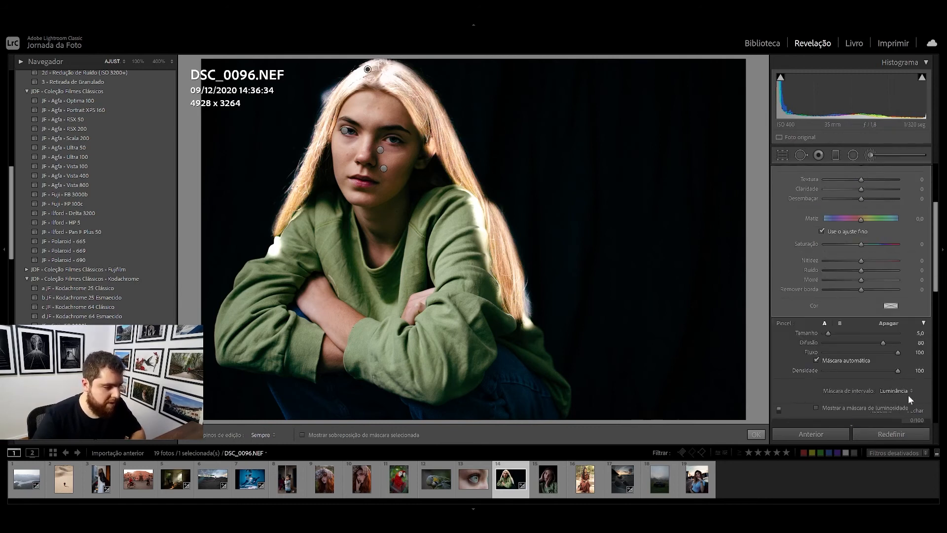
{"action": "scroll", "coordinate": [895, 382], "scroll_direction": "down", "scroll_amount": 2}
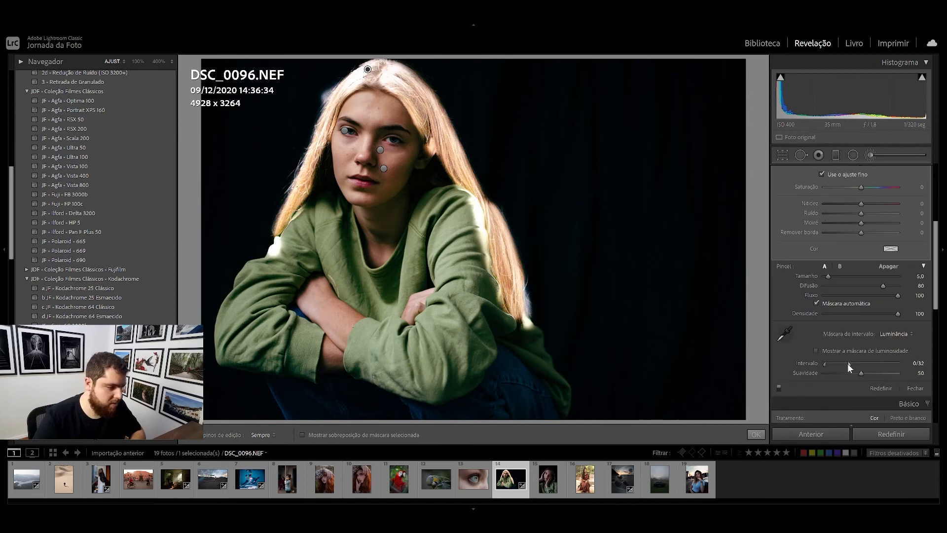
{"action": "left_click_drag", "start_coordinate": [848, 363], "coordinate": [845, 363]}
Darken the hair mask with exposure −1.96 and blacks −22.
{"action": "scroll", "coordinate": [866, 296], "scroll_direction": "up", "scroll_amount": 2}
{"action": "scroll", "coordinate": [872, 246], "scroll_direction": "up", "scroll_amount": 4}
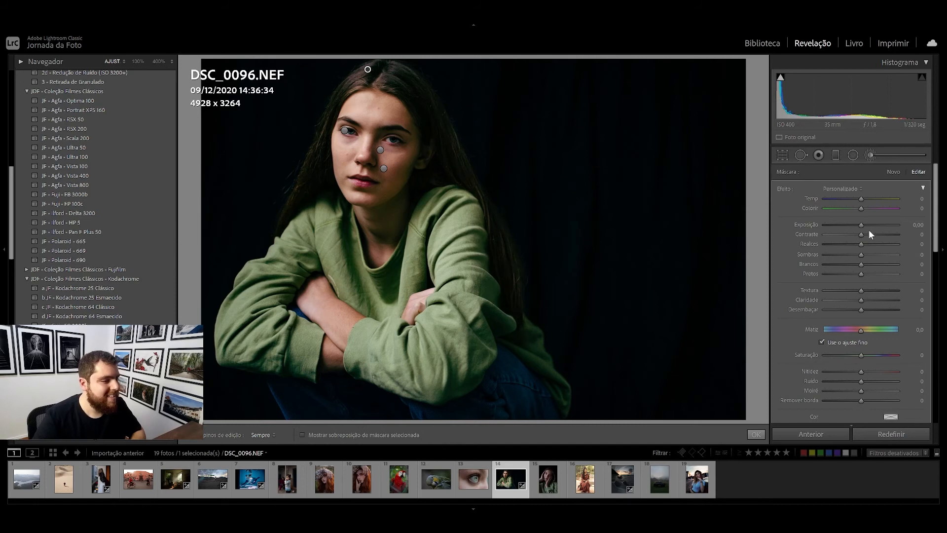
{"action": "mouse_move", "coordinate": [860, 225]}
{"action": "left_mouse_down"}
{"action": "mouse_move", "coordinate": [833, 223]}
{"action": "mouse_move", "coordinate": [843, 224]}
{"action": "left_mouse_up"}
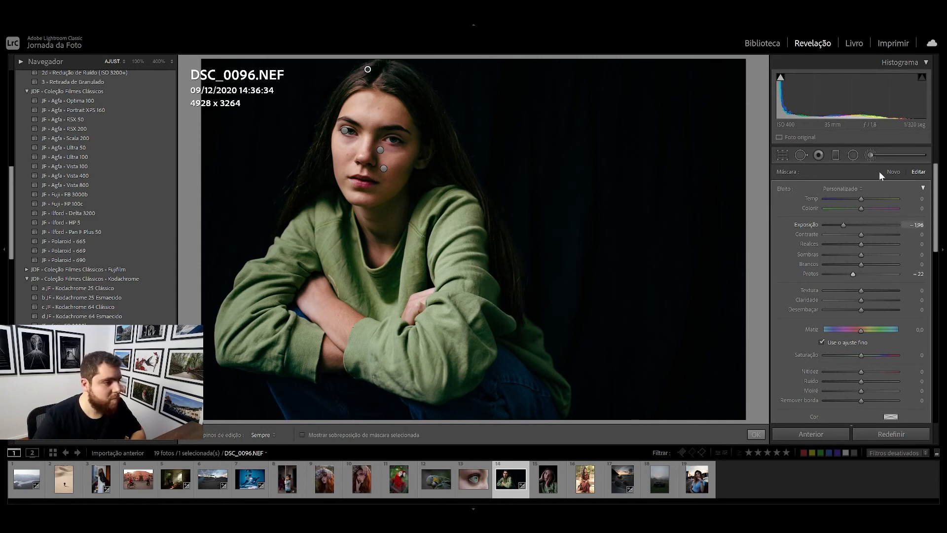
Close the adjustment brush and set the overall shadows to +41 and exposure to +0.92.
{"action": "left_click", "coordinate": [870, 155]}
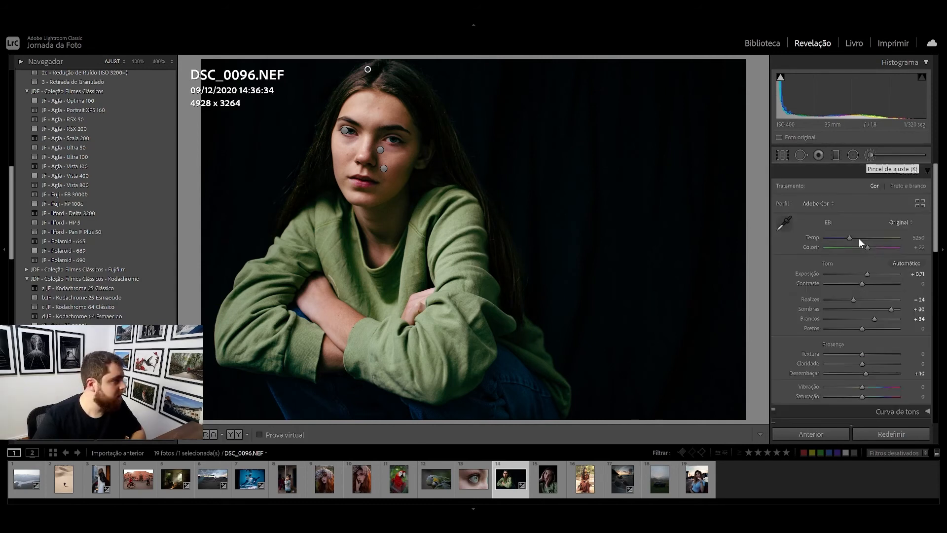
{"action": "left_click_drag", "start_coordinate": [890, 309], "coordinate": [876, 309]}
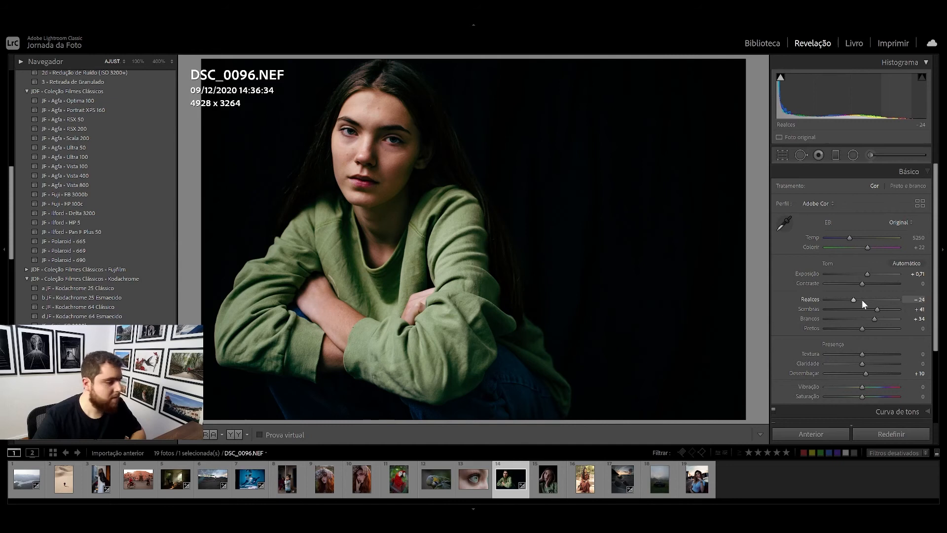
{"action": "left_click_drag", "start_coordinate": [867, 274], "coordinate": [868, 274]}
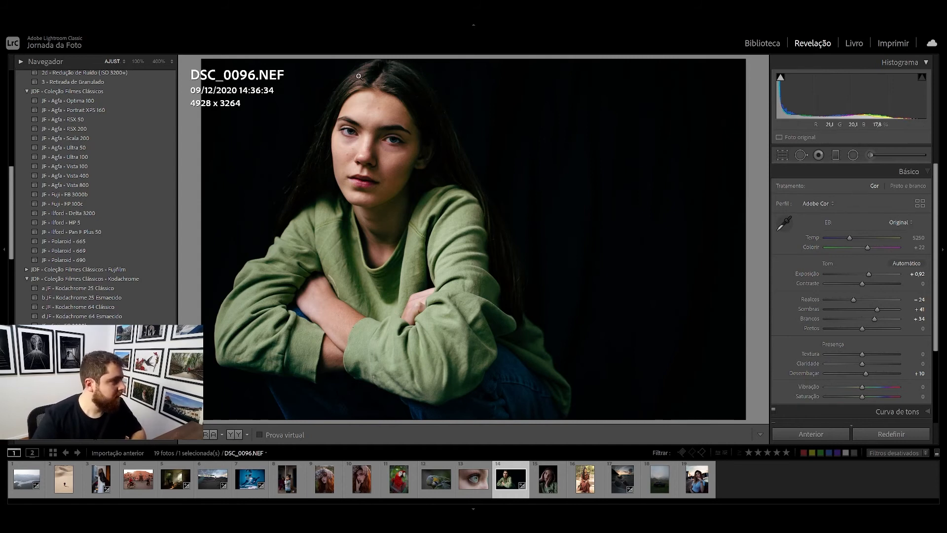
Create a new brush mask and paint it over the hair on the crown with exposure raised to 3.92.
{"action": "left_click", "coordinate": [871, 154]}
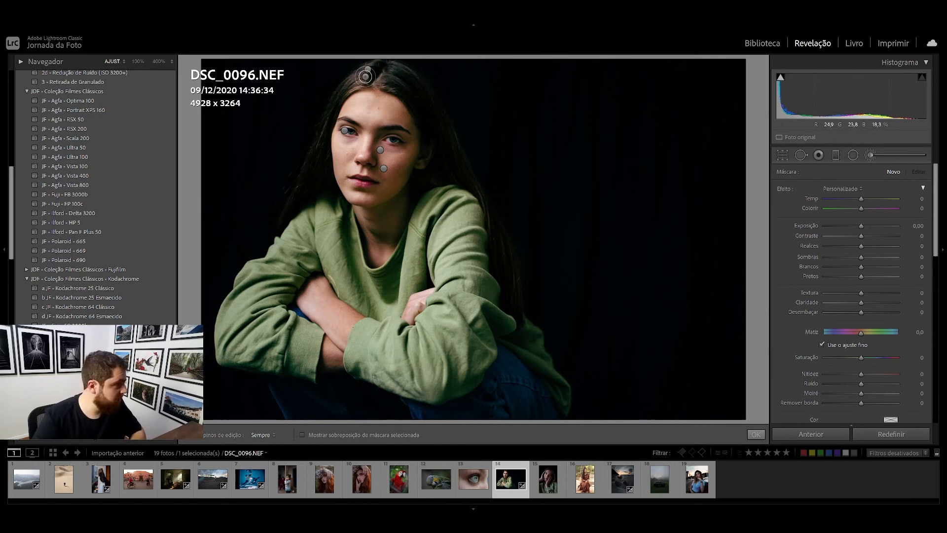
{"action": "left_click_drag", "start_coordinate": [352, 82], "coordinate": [370, 78]}
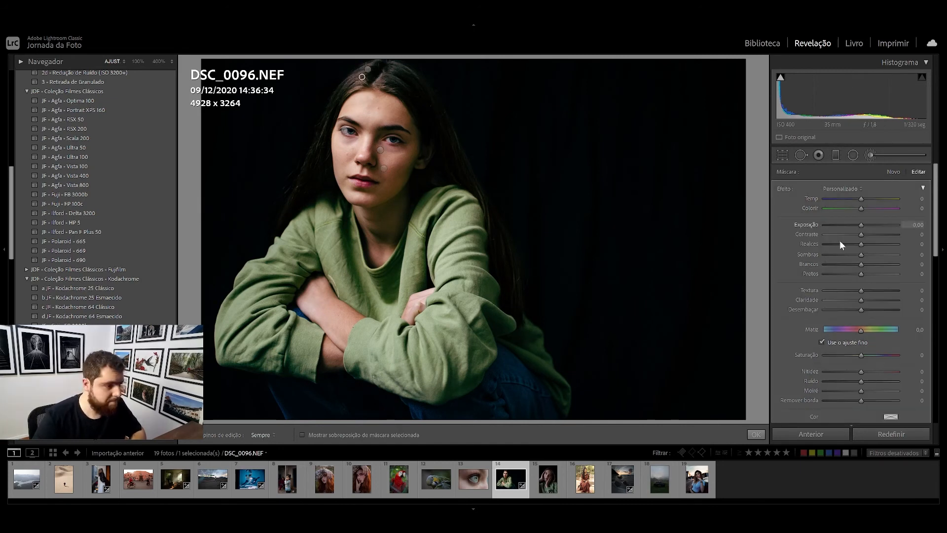
{"action": "left_click_drag", "start_coordinate": [860, 225], "coordinate": [899, 225]}
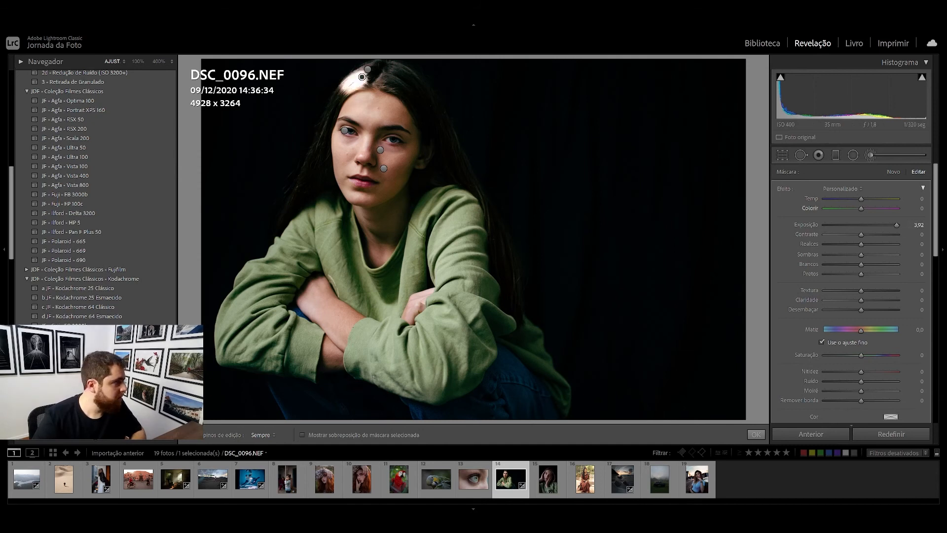
{"action": "key", "text": "h"}
{"action": "mouse_move", "coordinate": [344, 95]}
{"action": "left_mouse_down"}
{"action": "mouse_move", "coordinate": [380, 68]}
{"action": "mouse_move", "coordinate": [393, 80]}
{"action": "mouse_move", "coordinate": [384, 76]}
{"action": "mouse_move", "coordinate": [389, 68]}
{"action": "mouse_move", "coordinate": [428, 117]}
{"action": "left_mouse_up"}
{"action": "key", "text": "h"}
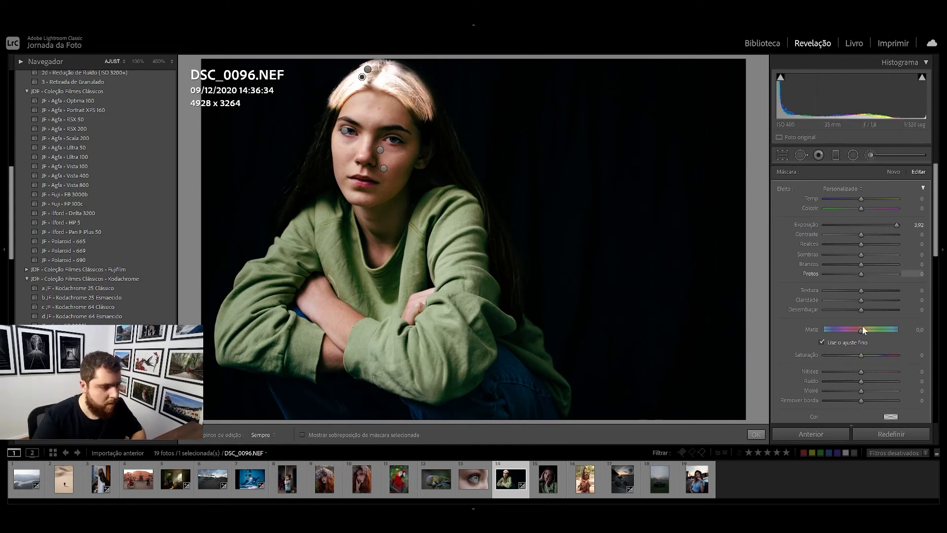
Limit the crown hair mask to brighter tones with a luminance range mask of 41/100.
{"action": "scroll", "coordinate": [848, 306], "scroll_direction": "down", "scroll_amount": 3}
{"action": "left_click", "coordinate": [888, 390]}
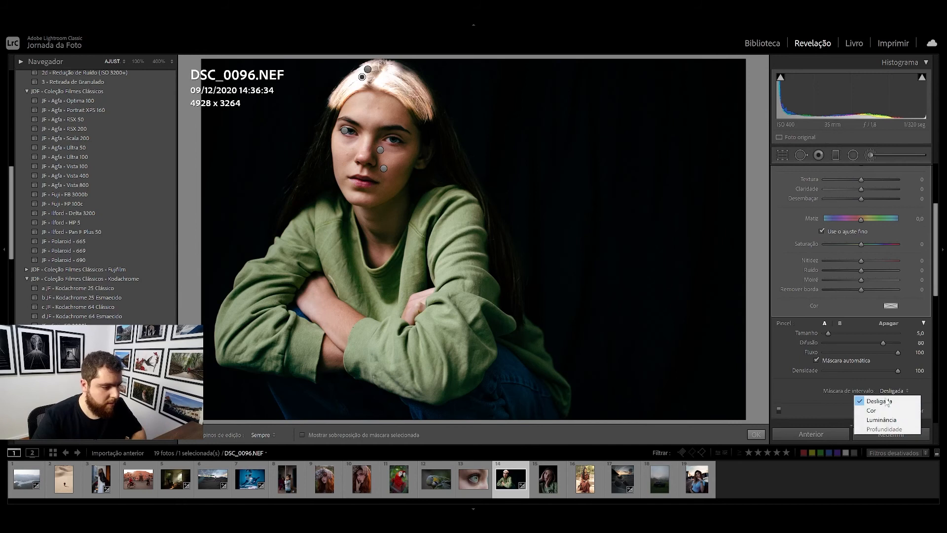
{"action": "left_click", "coordinate": [888, 422]}
{"action": "scroll", "coordinate": [889, 387], "scroll_direction": "down", "scroll_amount": 2}
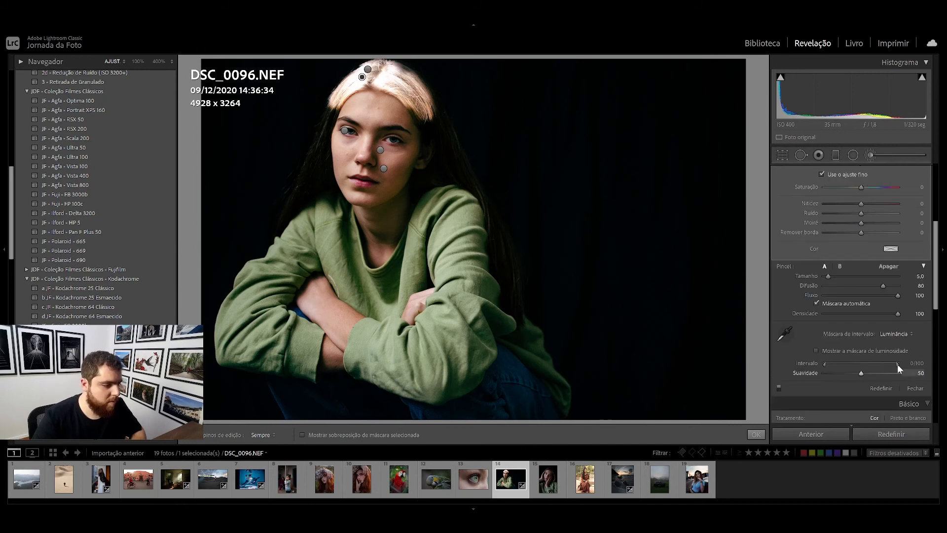
{"action": "left_click_drag", "start_coordinate": [824, 363], "coordinate": [853, 365]}
Set the crown hair mask to exposure −0.25, highlights −18, shadows −31 and saturation 18.
{"action": "scroll", "coordinate": [862, 311], "scroll_direction": "up", "scroll_amount": 6}
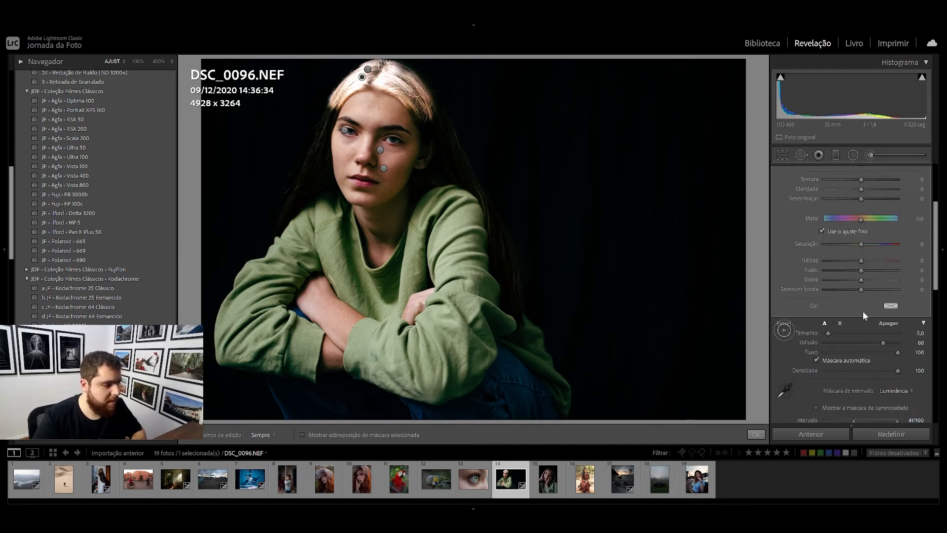
{"action": "double_click", "coordinate": [809, 225]}
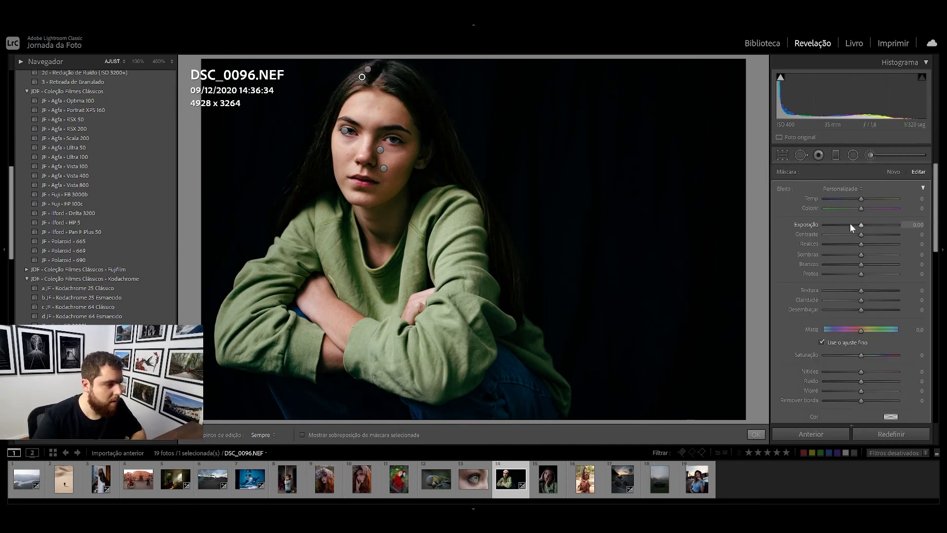
{"action": "left_click_drag", "start_coordinate": [860, 226], "coordinate": [859, 225]}
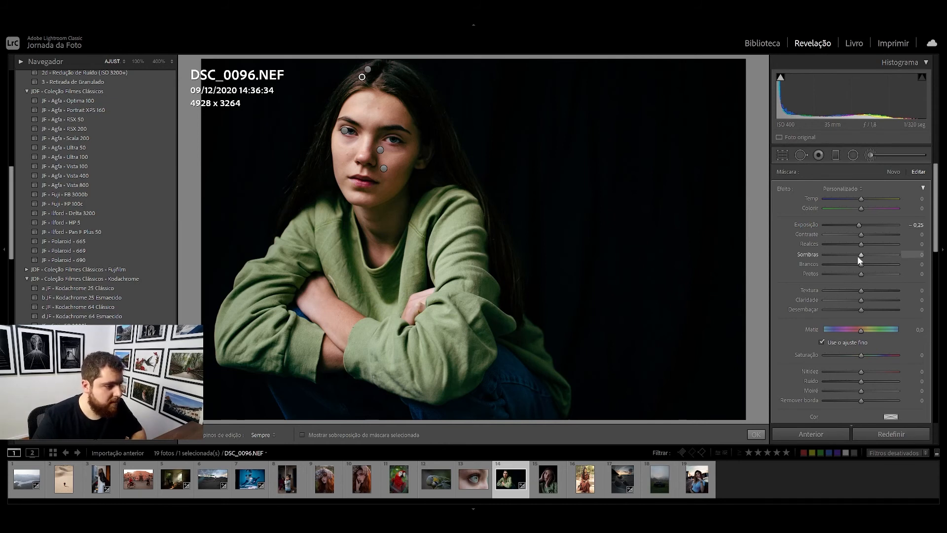
{"action": "left_click_drag", "start_coordinate": [861, 255], "coordinate": [854, 255]}
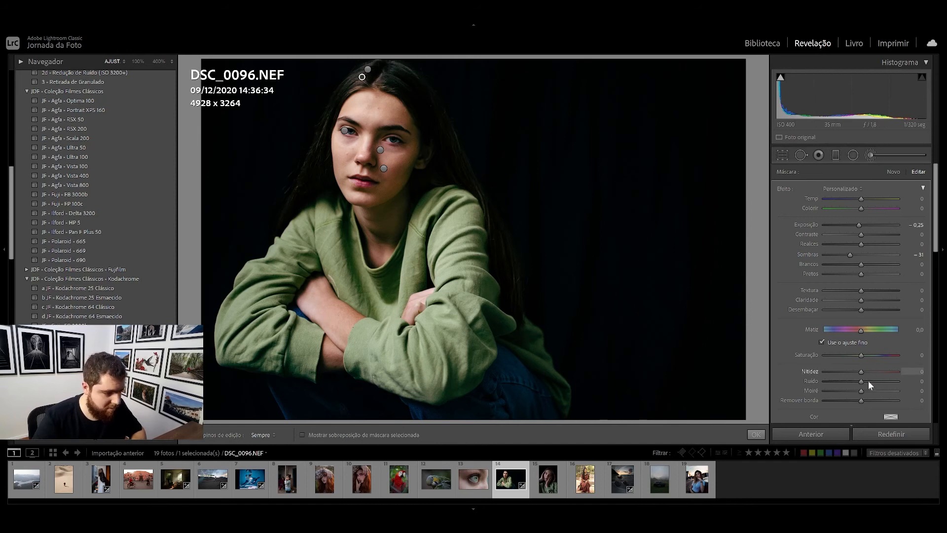
{"action": "left_click_drag", "start_coordinate": [862, 354], "coordinate": [868, 354]}
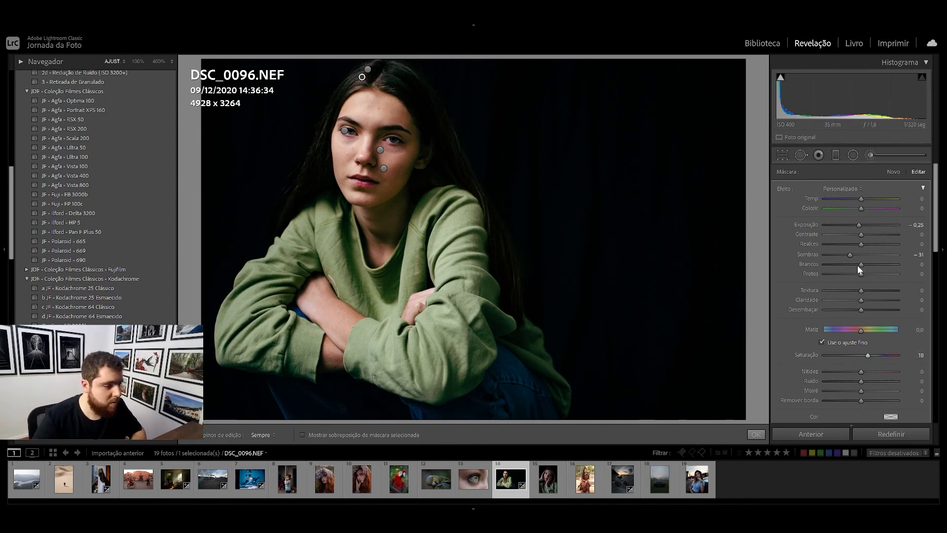
{"action": "left_click_drag", "start_coordinate": [862, 244], "coordinate": [863, 245]}
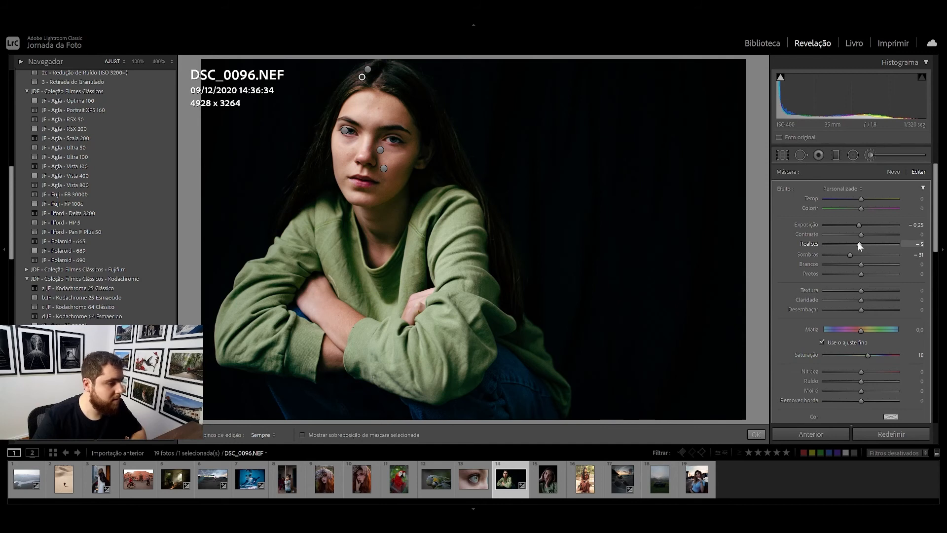
{"action": "left_click_drag", "start_coordinate": [855, 244], "coordinate": [852, 243]}
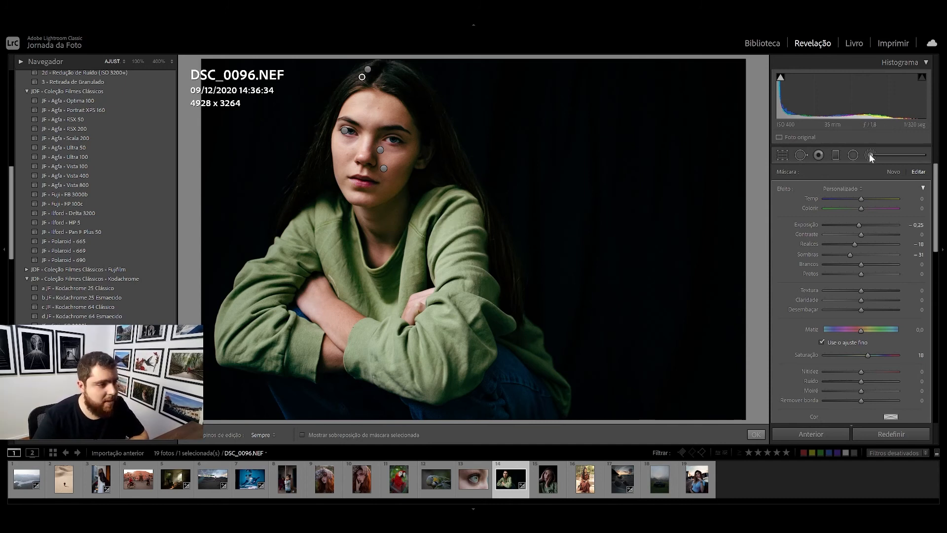
Create a new brush mask and paint it over the green sweater with exposure raised to 4.00.
{"action": "left_click", "coordinate": [894, 172]}
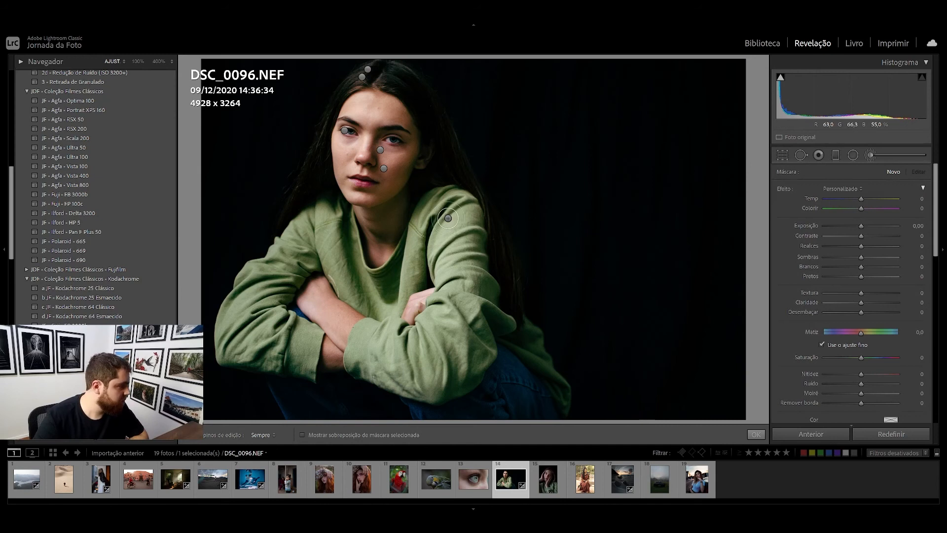
{"action": "key", "text": "h"}
{"action": "mouse_move", "coordinate": [461, 331]}
{"action": "left_mouse_down"}
{"action": "mouse_move", "coordinate": [465, 306]}
{"action": "mouse_move", "coordinate": [475, 338]}
{"action": "left_mouse_up"}
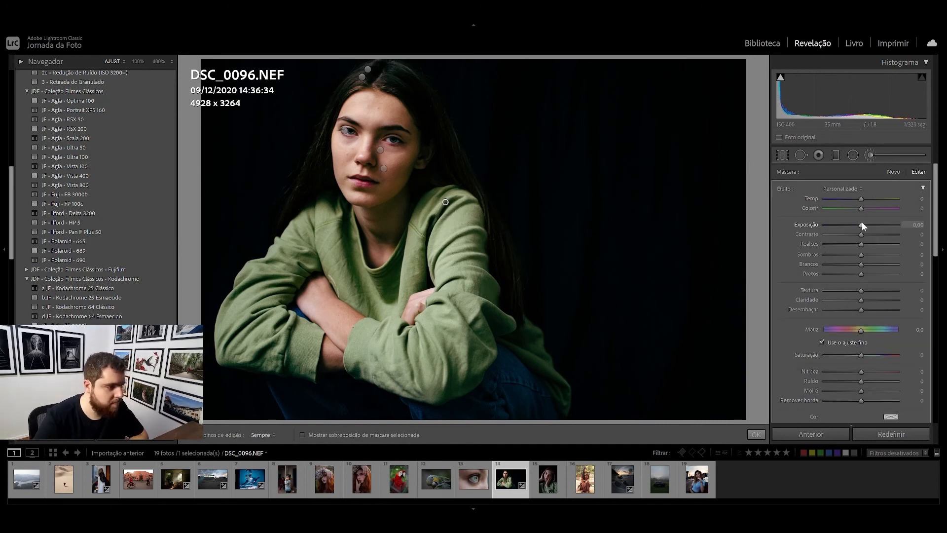
{"action": "left_click_drag", "start_coordinate": [861, 225], "coordinate": [901, 225]}
{"action": "mouse_move", "coordinate": [446, 326]}
{"action": "left_mouse_down"}
{"action": "mouse_move", "coordinate": [372, 333]}
{"action": "mouse_move", "coordinate": [377, 358]}
{"action": "mouse_move", "coordinate": [362, 372]}
{"action": "mouse_move", "coordinate": [433, 380]}
{"action": "mouse_move", "coordinate": [423, 390]}
{"action": "mouse_move", "coordinate": [499, 322]}
{"action": "mouse_move", "coordinate": [402, 378]}
{"action": "left_mouse_up"}
{"action": "mouse_move", "coordinate": [303, 353]}
{"action": "left_mouse_down"}
{"action": "mouse_move", "coordinate": [276, 341]}
{"action": "mouse_move", "coordinate": [269, 355]}
{"action": "mouse_move", "coordinate": [244, 312]}
{"action": "mouse_move", "coordinate": [244, 284]}
{"action": "mouse_move", "coordinate": [315, 212]}
{"action": "mouse_move", "coordinate": [348, 248]}
{"action": "mouse_move", "coordinate": [434, 262]}
{"action": "mouse_move", "coordinate": [387, 302]}
{"action": "mouse_move", "coordinate": [340, 279]}
{"action": "mouse_move", "coordinate": [330, 229]}
{"action": "mouse_move", "coordinate": [286, 258]}
{"action": "mouse_move", "coordinate": [318, 254]}
{"action": "mouse_move", "coordinate": [264, 332]}
{"action": "mouse_move", "coordinate": [269, 349]}
{"action": "left_mouse_up"}
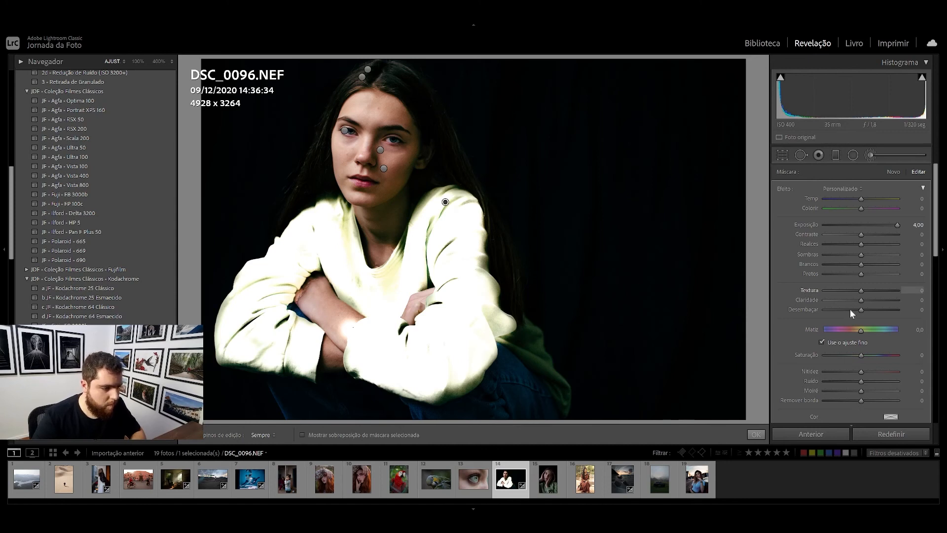
Limit the sweater mask to its brightest tones with a luminance range mask of 88/100.
{"action": "scroll", "coordinate": [886, 375], "scroll_direction": "down", "scroll_amount": 3}
{"action": "left_click", "coordinate": [894, 390]}
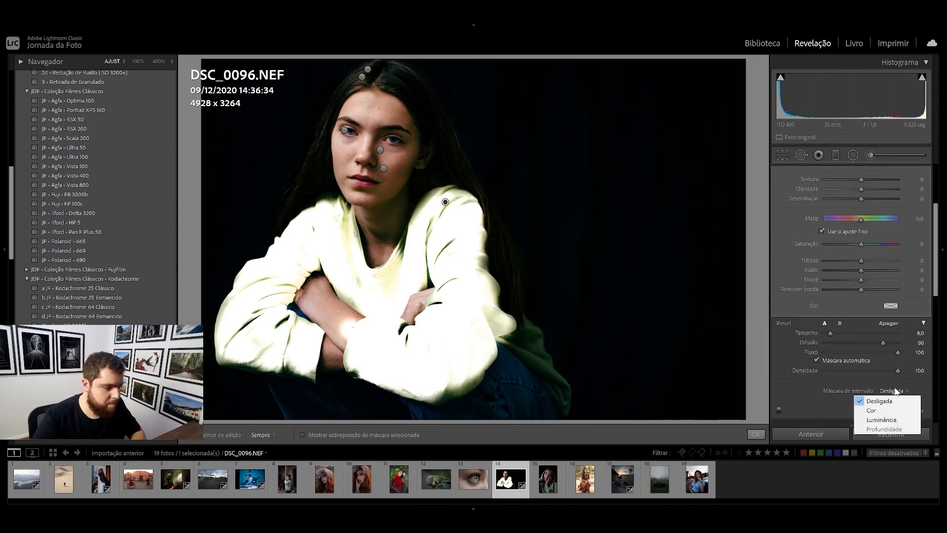
{"action": "left_click", "coordinate": [881, 419]}
{"action": "left_click_drag", "start_coordinate": [824, 364], "coordinate": [886, 365]}
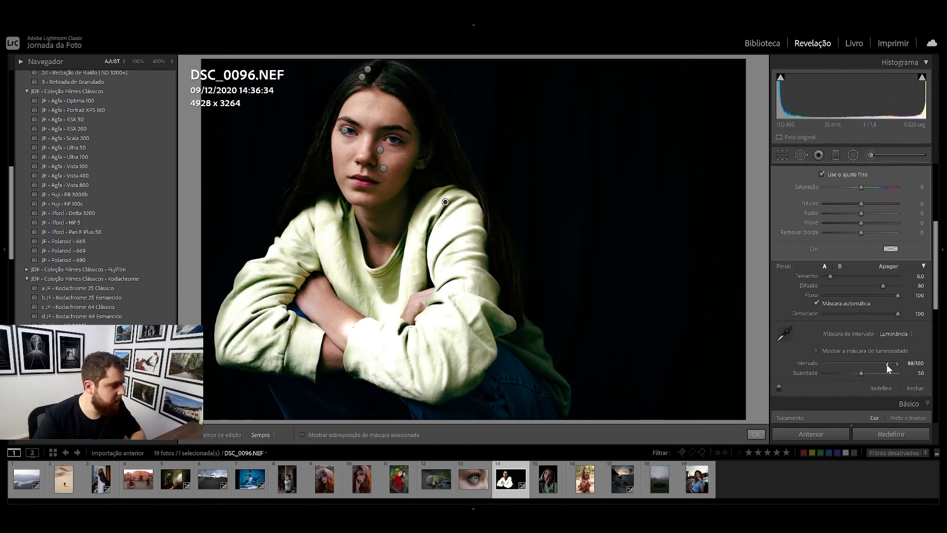
Brighten the sweater mask with exposure 0.11, highlights 5 and whites 12, and duplicate the mask.
{"action": "scroll", "coordinate": [863, 306], "scroll_direction": "up", "scroll_amount": 5}
{"action": "double_click", "coordinate": [812, 224]}
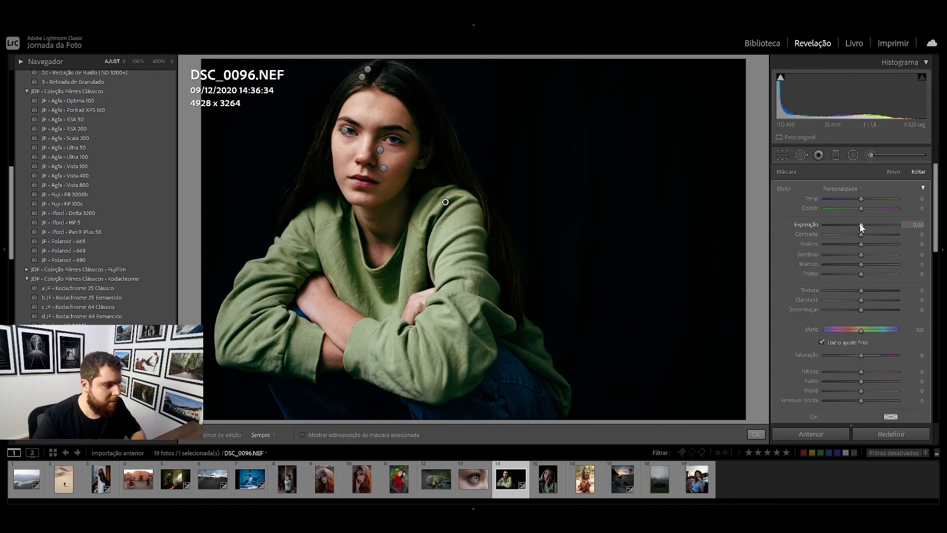
{"action": "left_click_drag", "start_coordinate": [861, 224], "coordinate": [862, 244]}
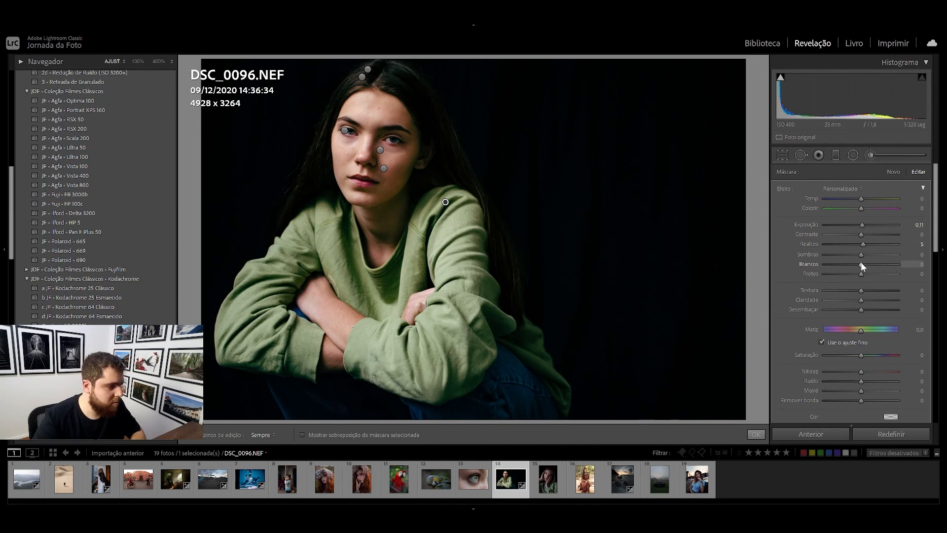
{"action": "scroll", "coordinate": [851, 222], "scroll_direction": "down", "scroll_amount": 2}
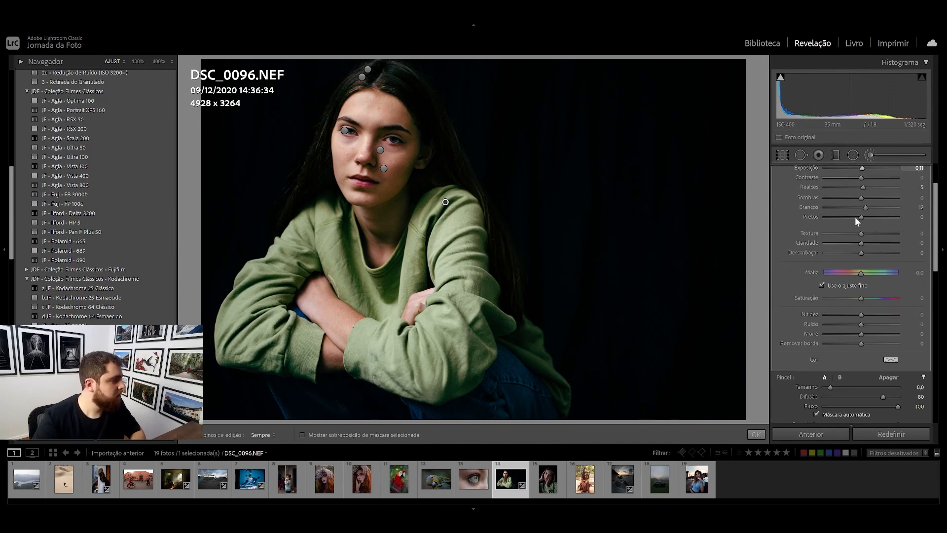
{"action": "scroll", "coordinate": [858, 237], "scroll_direction": "up", "scroll_amount": 2}
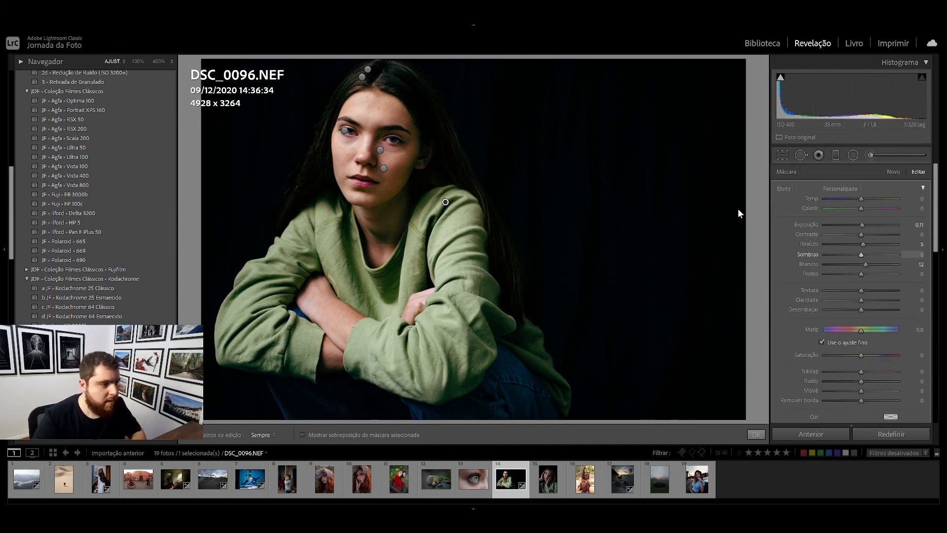
{"action": "right_click", "coordinate": [445, 202]}
{"action": "left_click", "coordinate": [450, 206]}
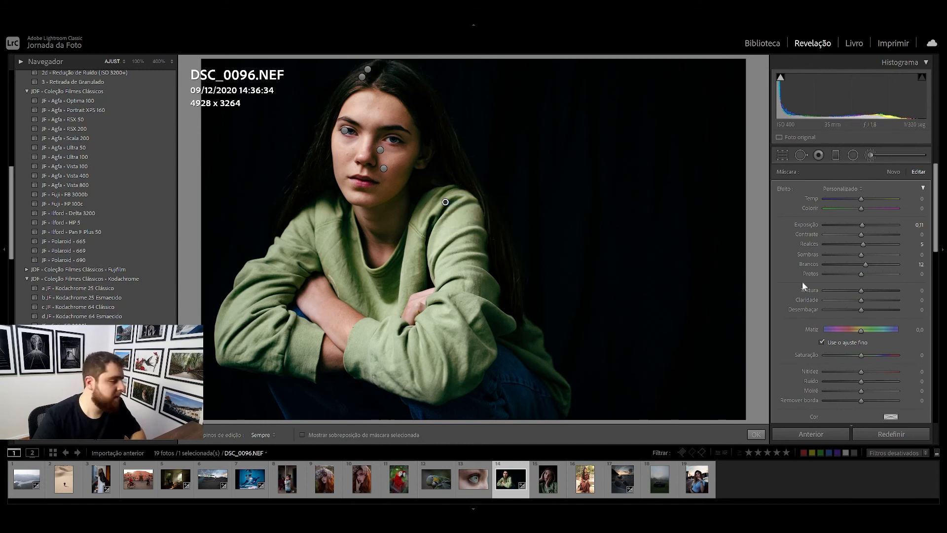
Reset exposure, highlights and whites on the duplicated sweater mask and limit its luminance range to the darkest tones at 0/20.
{"action": "double_click", "coordinate": [811, 224]}
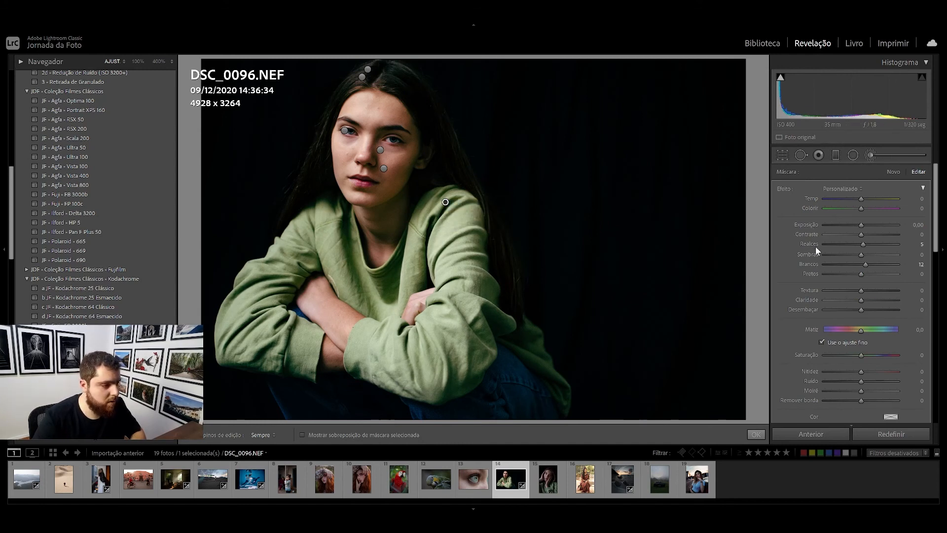
{"action": "double_click", "coordinate": [814, 242]}
{"action": "double_click", "coordinate": [812, 262]}
{"action": "scroll", "coordinate": [871, 359], "scroll_direction": "down", "scroll_amount": 3}
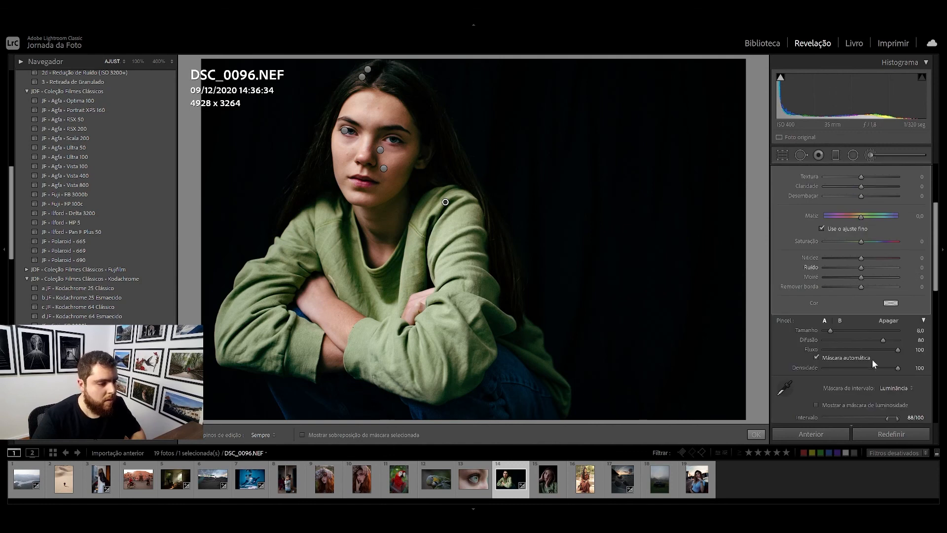
{"action": "scroll", "coordinate": [887, 369], "scroll_direction": "down", "scroll_amount": 2}
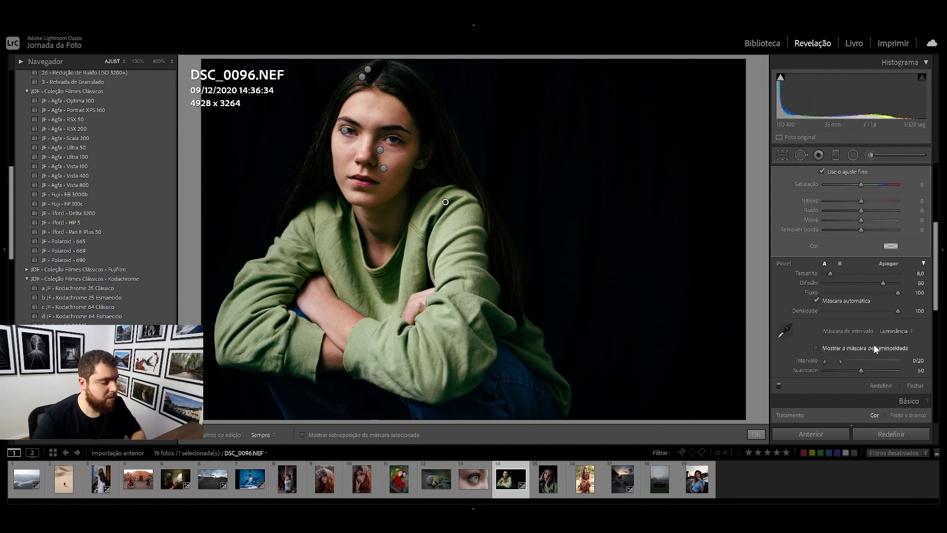
{"action": "scroll", "coordinate": [845, 328], "scroll_direction": "up", "scroll_amount": 4}
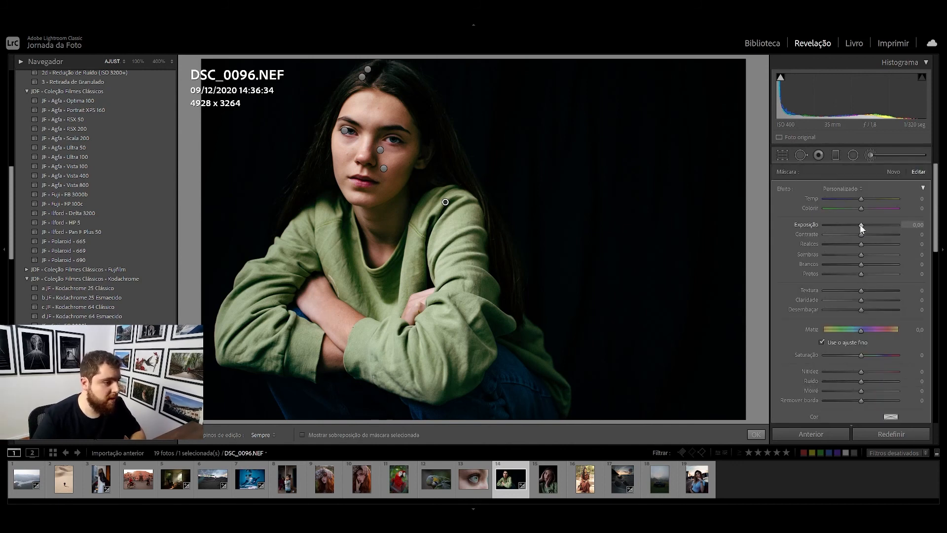
Darken the sweater shadow mask with exposure −1.09 and blacks −33, widening its luminance range to 0/32.
{"action": "mouse_move", "coordinate": [861, 225]}
{"action": "left_mouse_down"}
{"action": "mouse_move", "coordinate": [842, 224]}
{"action": "mouse_move", "coordinate": [850, 222]}
{"action": "left_mouse_up"}
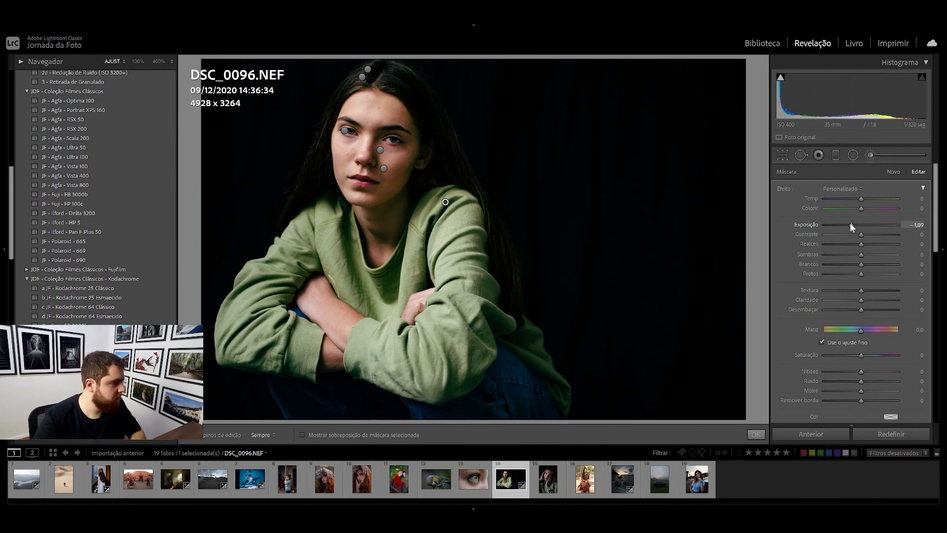
{"action": "scroll", "coordinate": [889, 279], "scroll_direction": "down", "scroll_amount": 5}
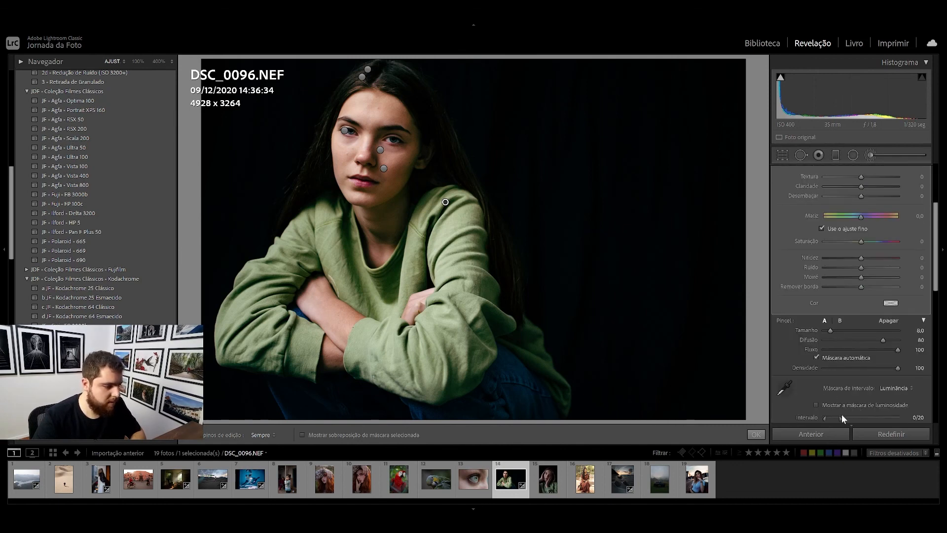
{"action": "mouse_move", "coordinate": [842, 415]}
{"action": "left_mouse_down"}
{"action": "mouse_move", "coordinate": [856, 419]}
{"action": "mouse_move", "coordinate": [830, 419]}
{"action": "mouse_move", "coordinate": [856, 419]}
{"action": "mouse_move", "coordinate": [848, 418]}
{"action": "left_mouse_up"}
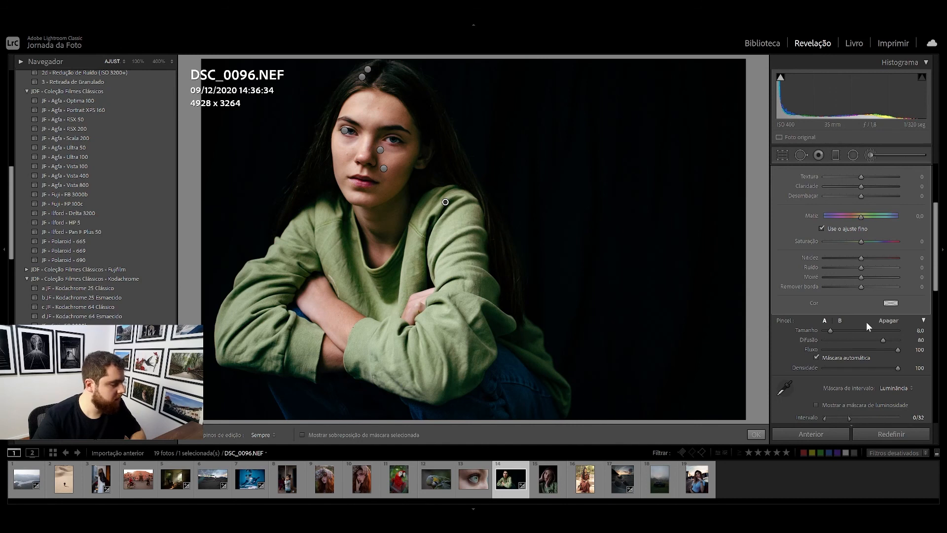
{"action": "scroll", "coordinate": [864, 325], "scroll_direction": "up", "scroll_amount": 5}
{"action": "left_click_drag", "start_coordinate": [856, 273], "coordinate": [853, 274]}
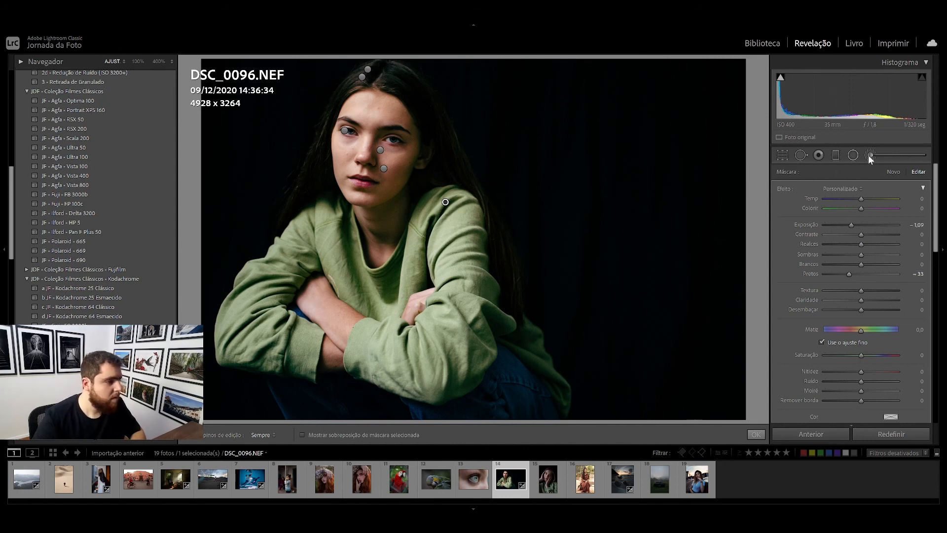
Create a new brush mask and paint it over the lips.
{"action": "left_click", "coordinate": [892, 171]}
{"action": "left_click", "coordinate": [350, 178]}
{"action": "scroll", "coordinate": [362, 179], "scroll_direction": "down", "scroll_amount": 5}
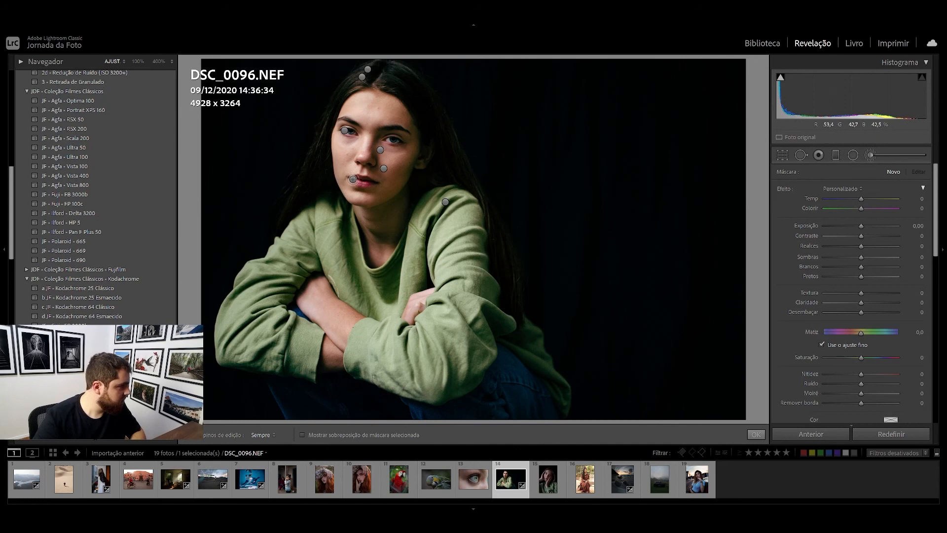
{"action": "key", "text": "h"}
{"action": "key", "text": "h"}
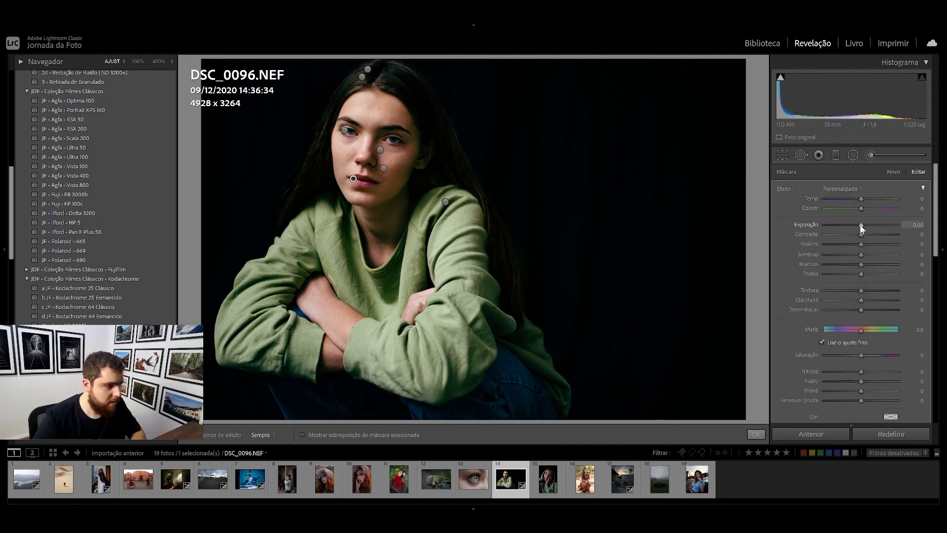
Set the lips mask to exposure 0.38, dehaze 12 and saturation 10.
{"action": "left_click_drag", "start_coordinate": [860, 224], "coordinate": [867, 225]}
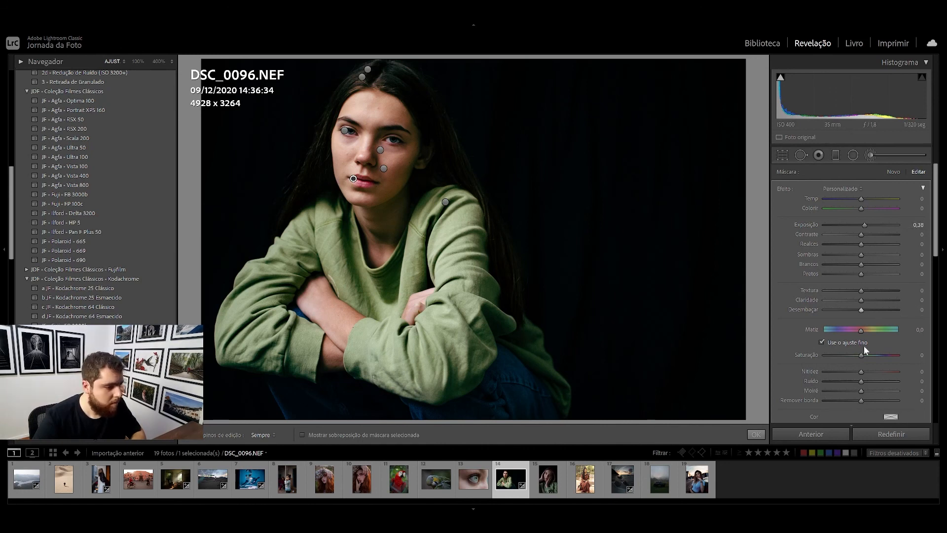
{"action": "left_click_drag", "start_coordinate": [864, 311], "coordinate": [865, 311]}
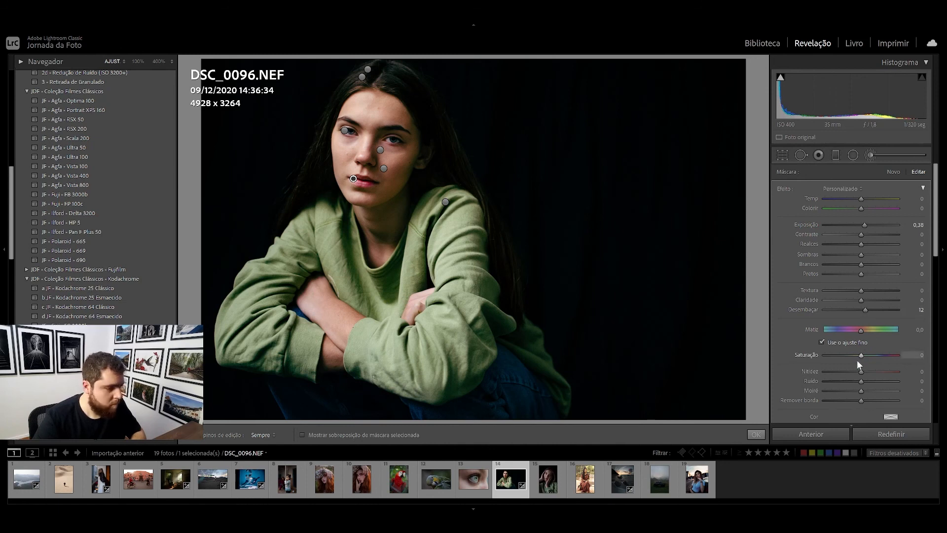
{"action": "left_click_drag", "start_coordinate": [860, 356], "coordinate": [863, 356]}
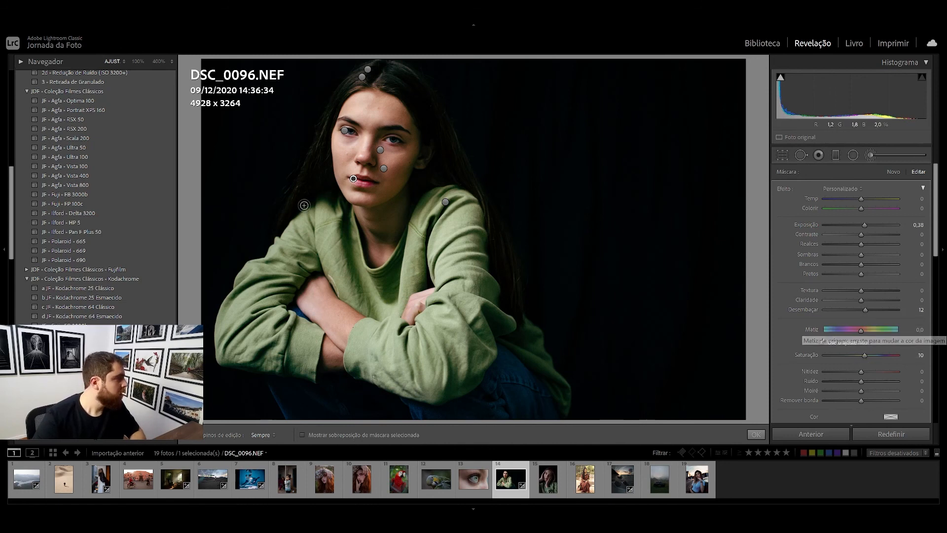
Close the adjustment brush and compare the edited portrait with its original version.
{"action": "left_click", "coordinate": [868, 155]}
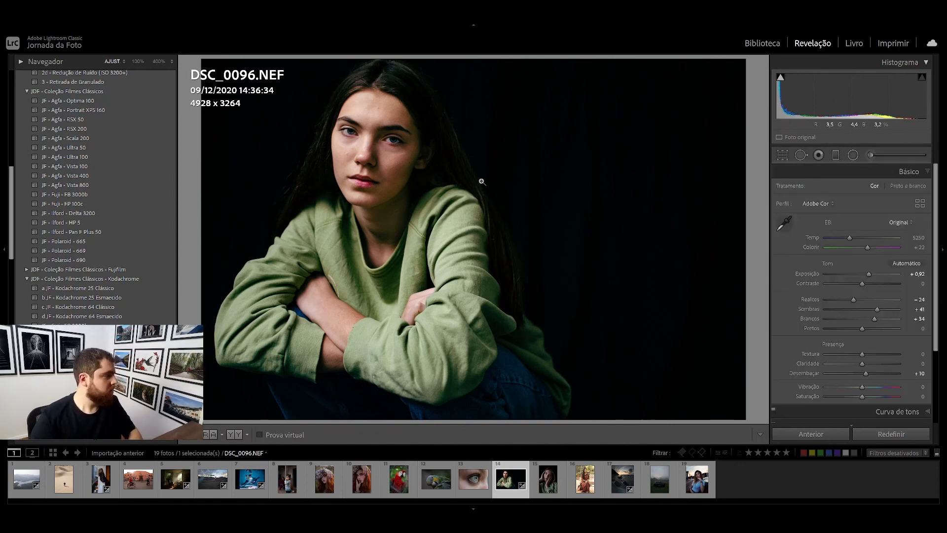
{"action": "key", "text": "backslash"}
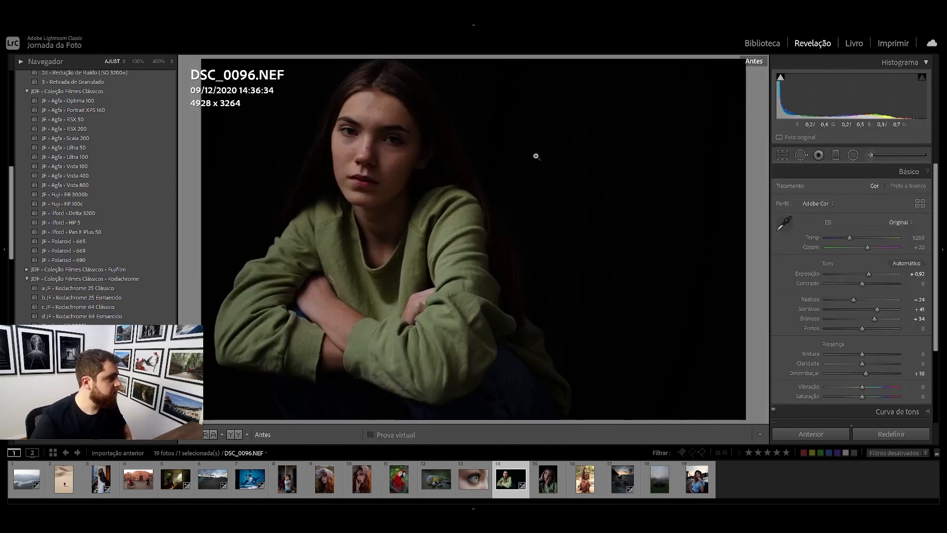
{"action": "key", "text": "backslash"}
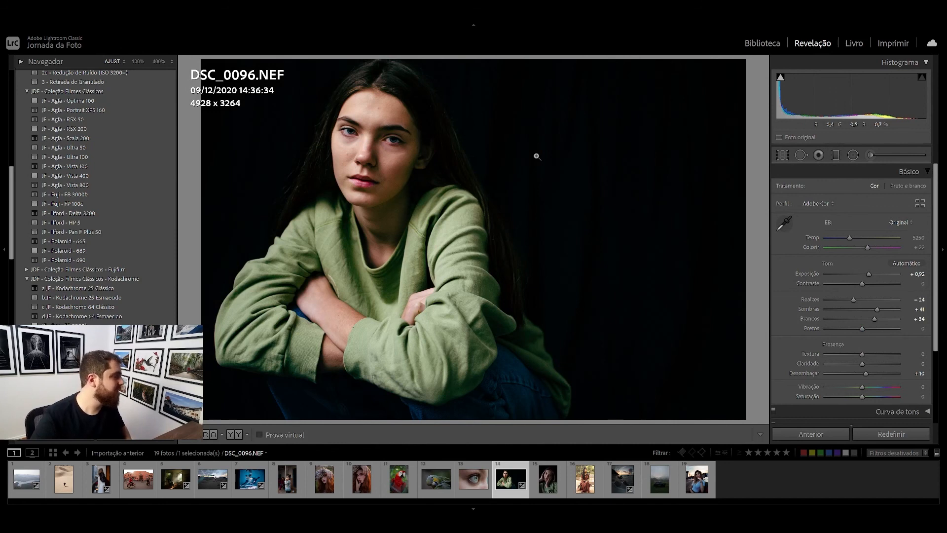
{"action": "key", "text": "backslash"}
{"action": "key", "text": "backslash"}
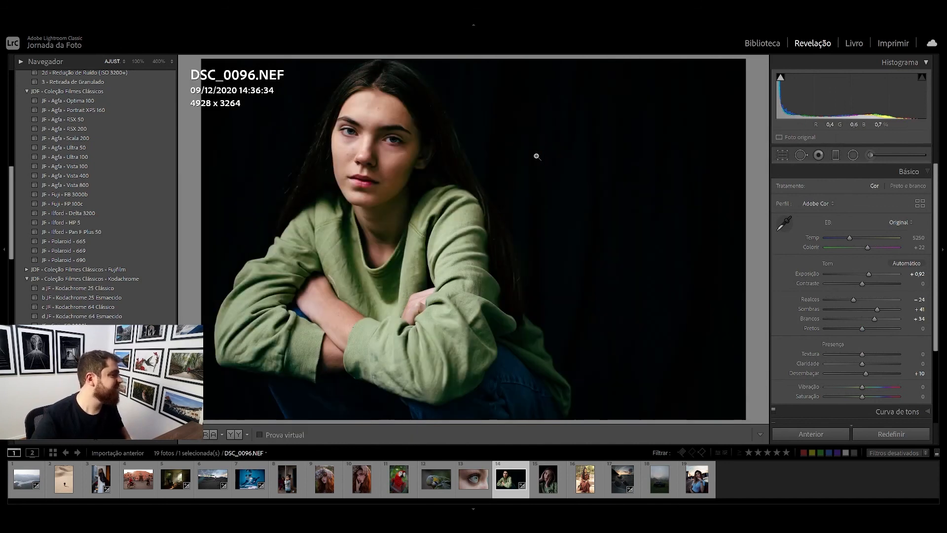